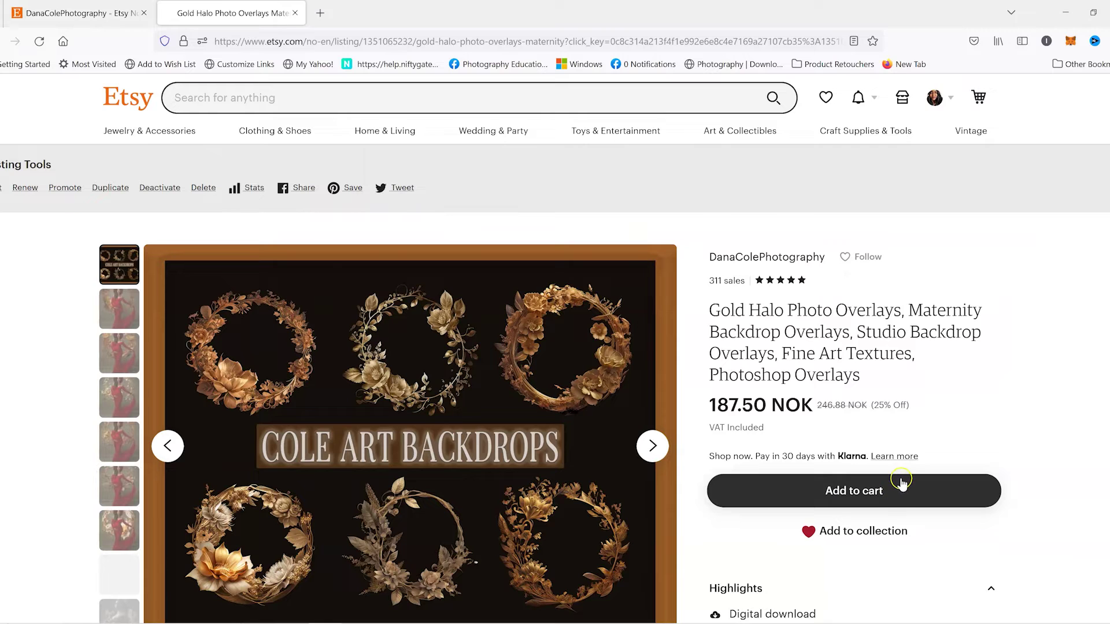
- Look through the sample photos of the Gold Halo Photo Overlays listing, from the red-dress portraits to the last image
click(125, 199)
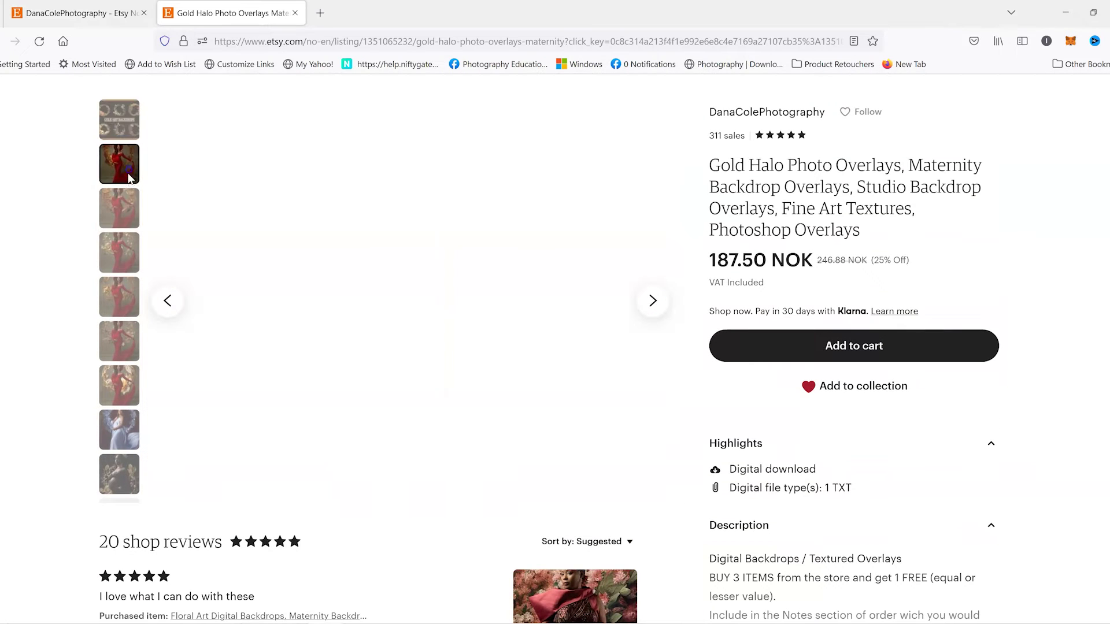
click(121, 251)
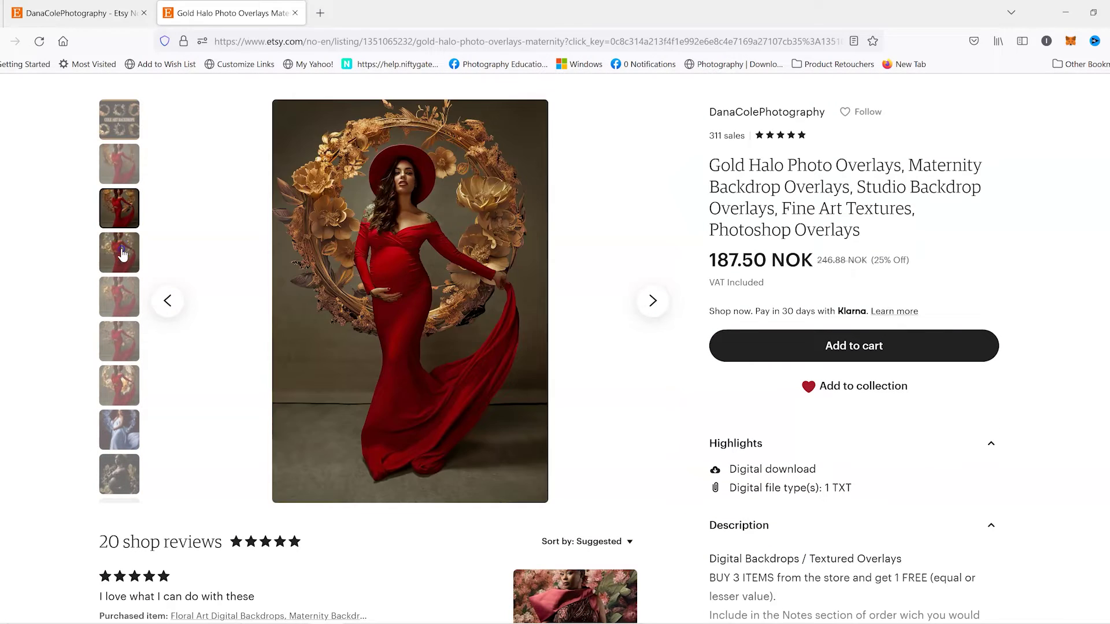
click(116, 429)
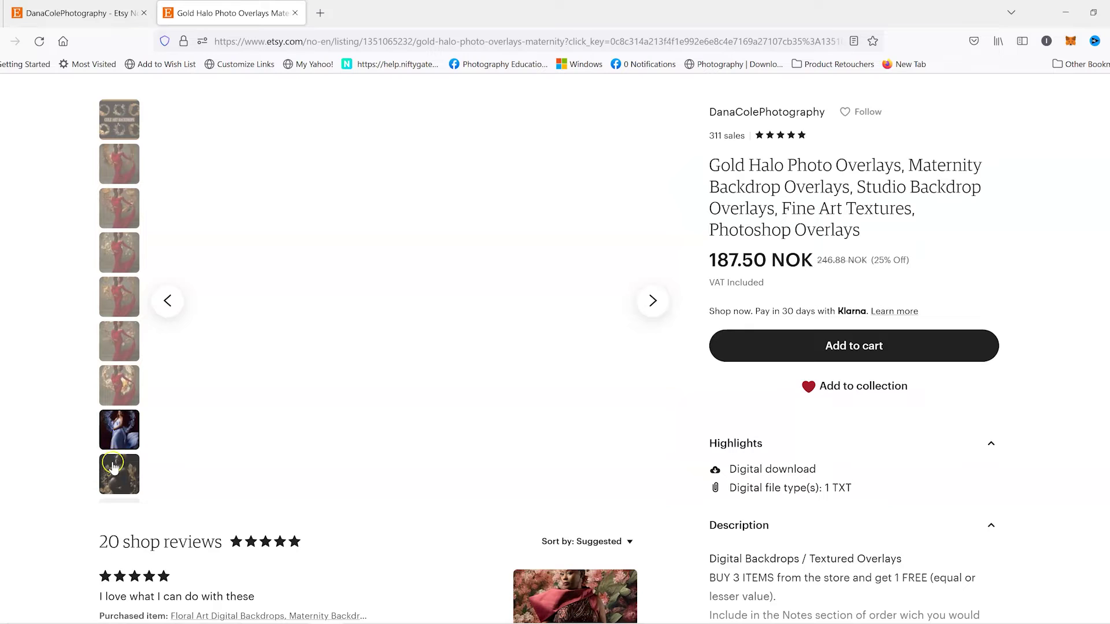
click(123, 439)
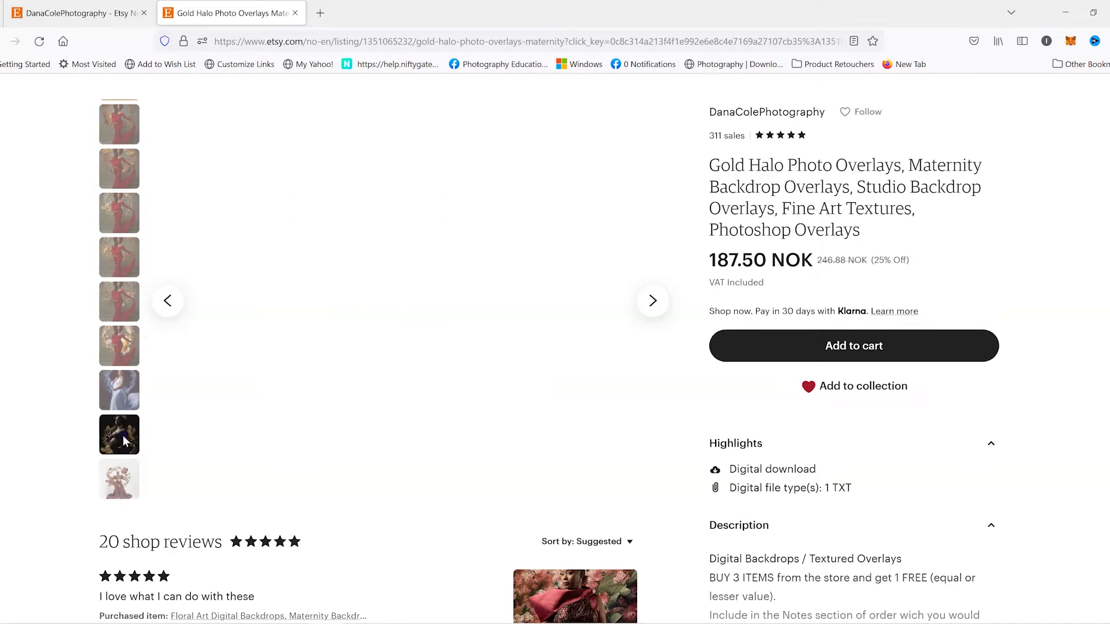
click(126, 477)
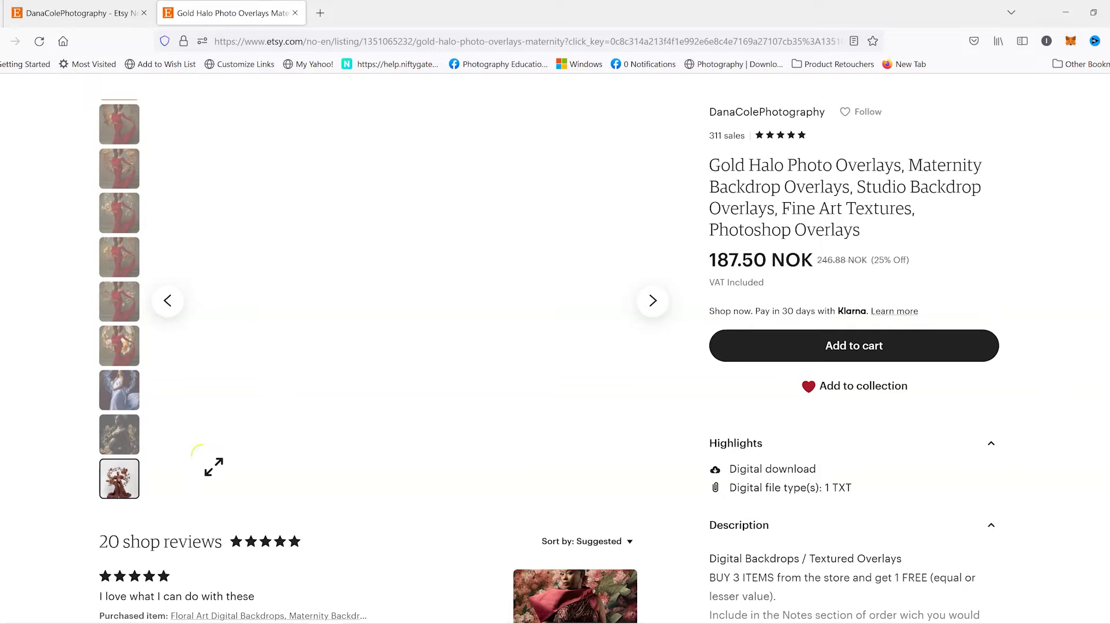
scroll(426, 386, up, 3)
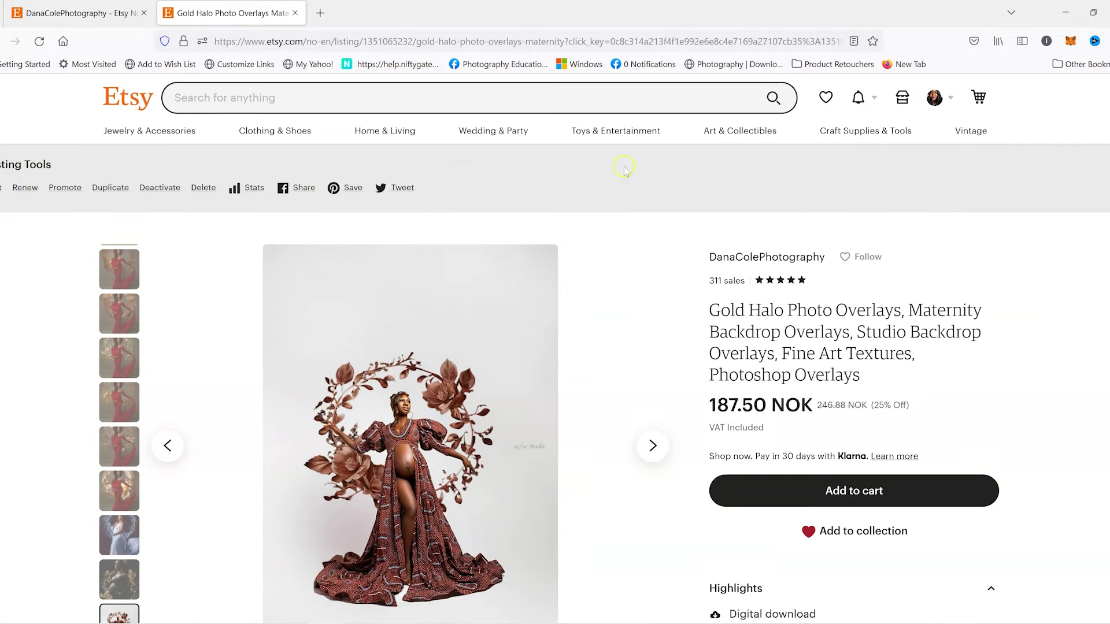
- Switch to Photoshop and duplicate the Background layer of IMG_8348large.jpg, keeping the name Background copy
mouse_move(492, 622)
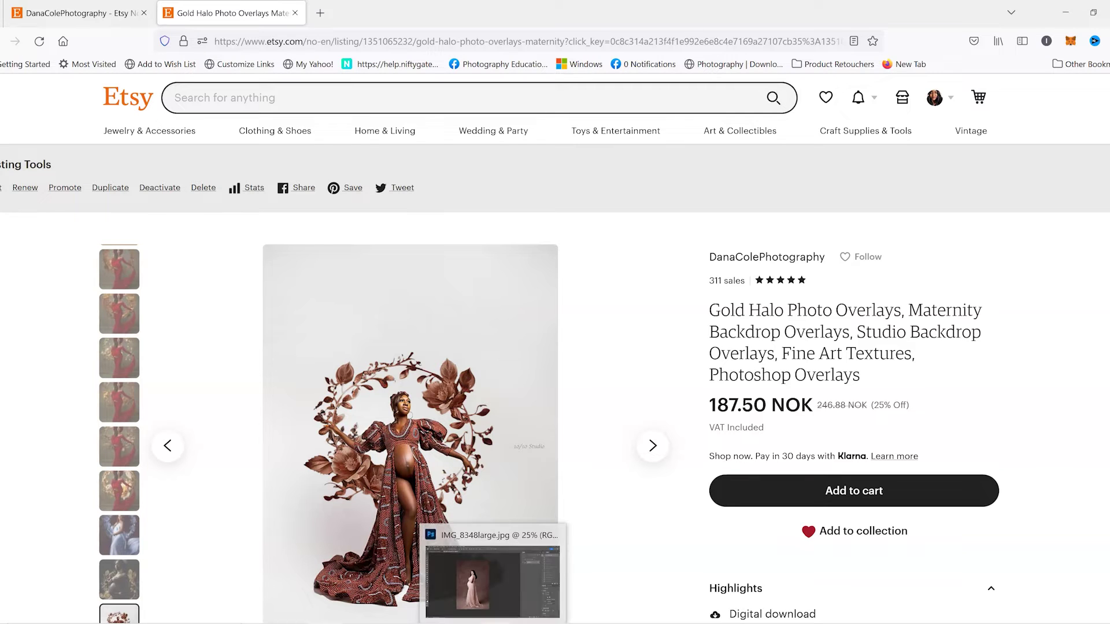
click(510, 590)
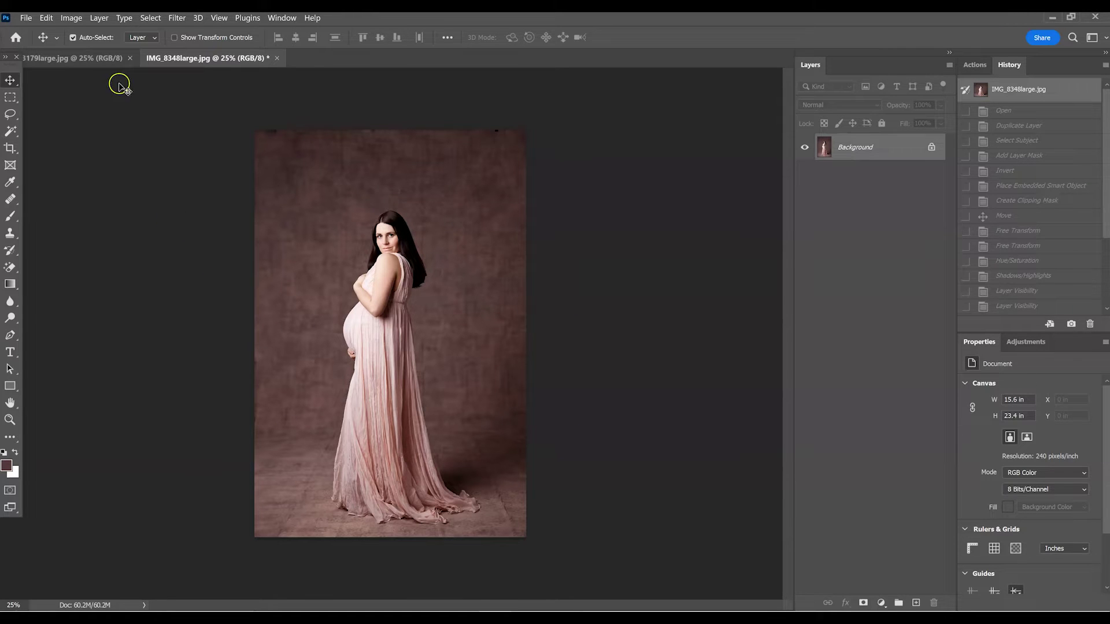
click(97, 18)
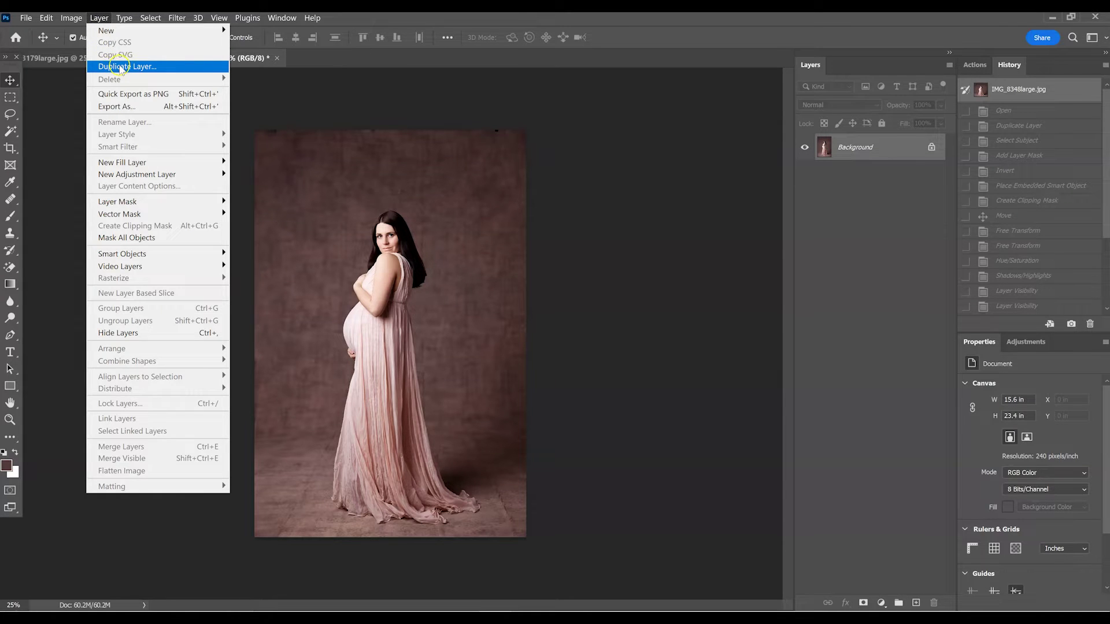
click(119, 66)
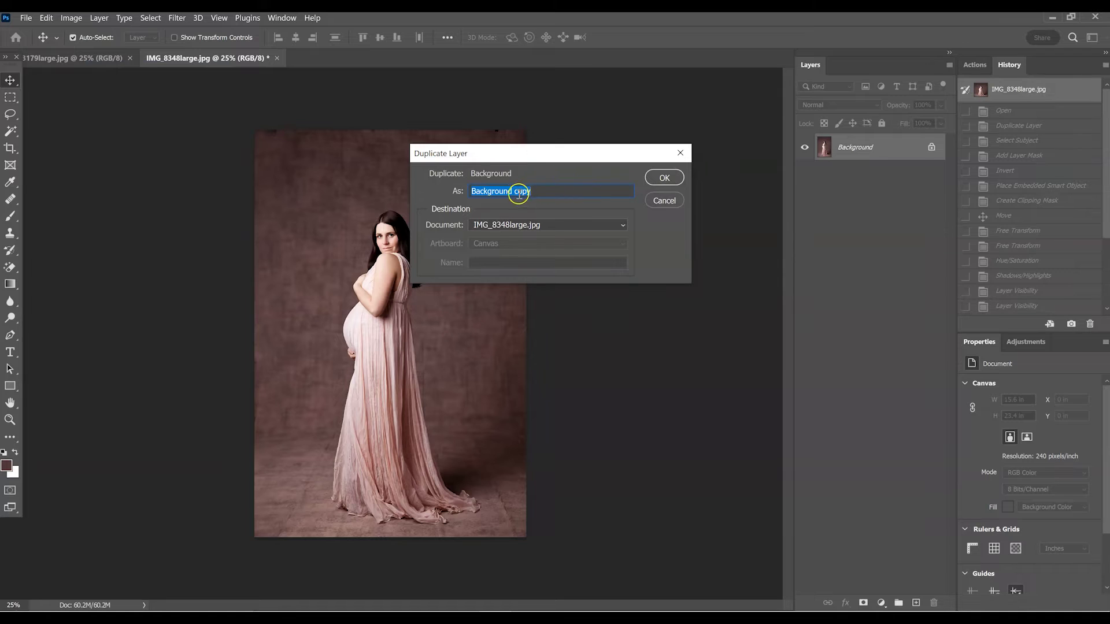
click(663, 178)
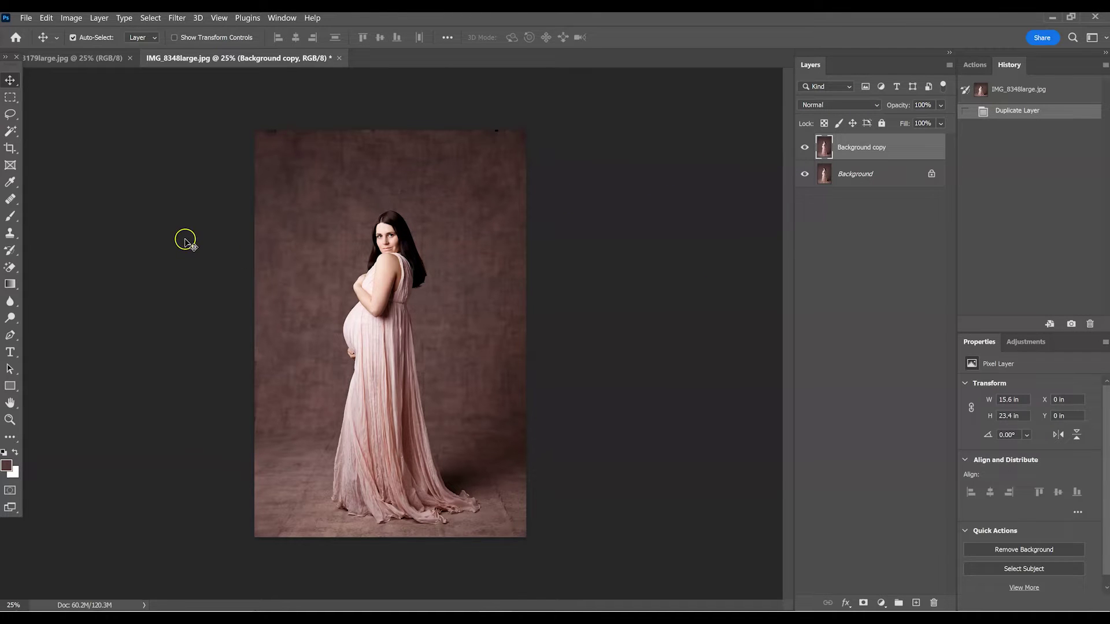
- Select the woman on the Background copy layer using Select Subject with Device (Quicker results) processing
click(11, 136)
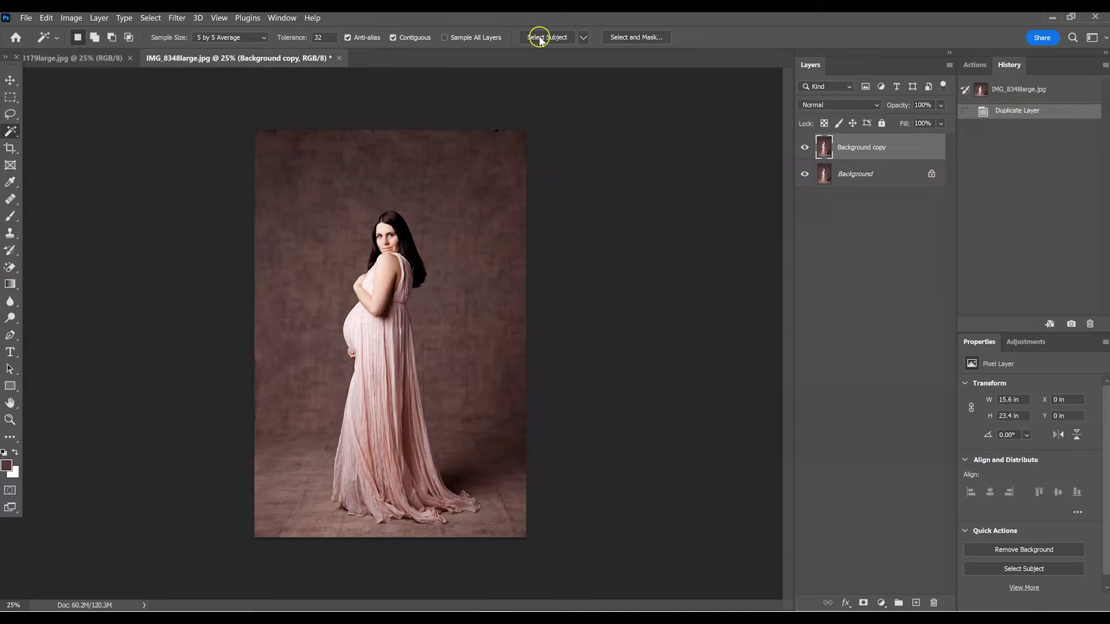
click(583, 38)
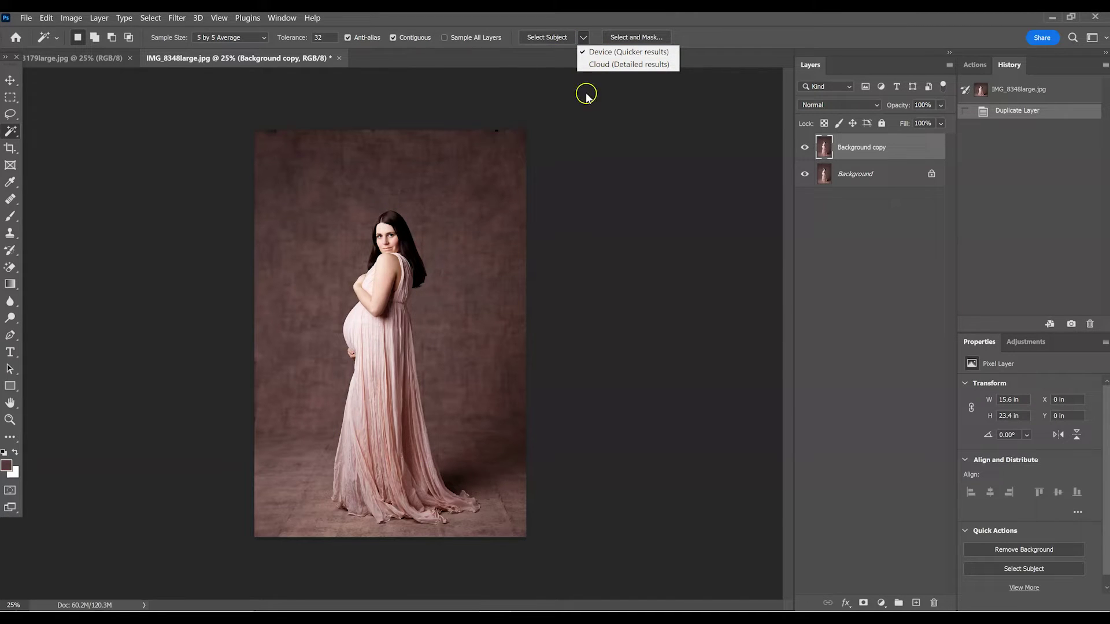
click(596, 54)
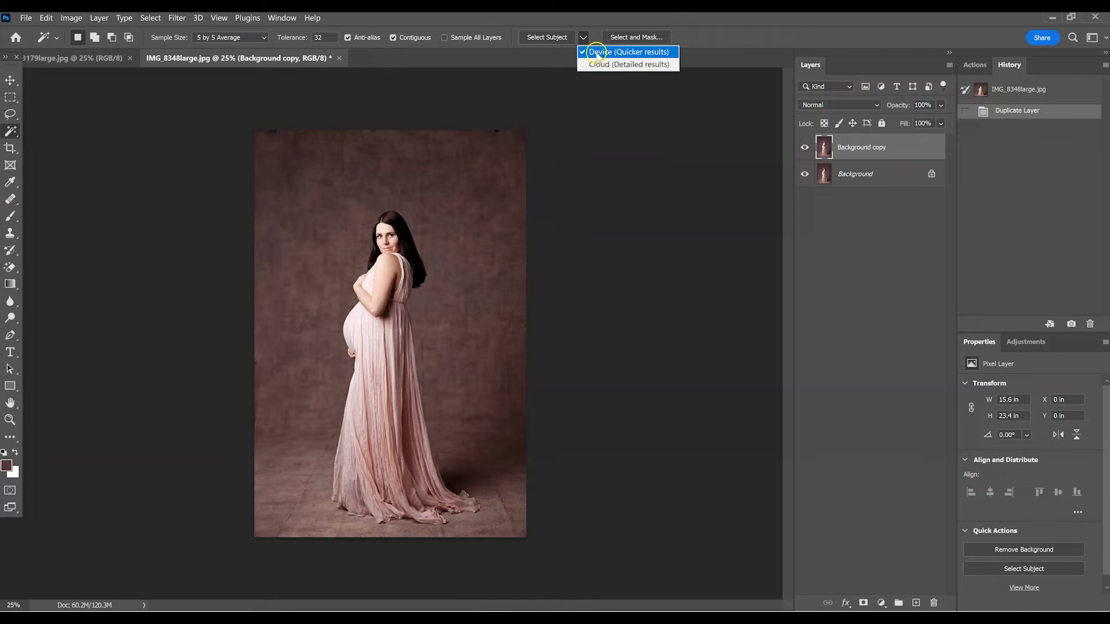
click(556, 38)
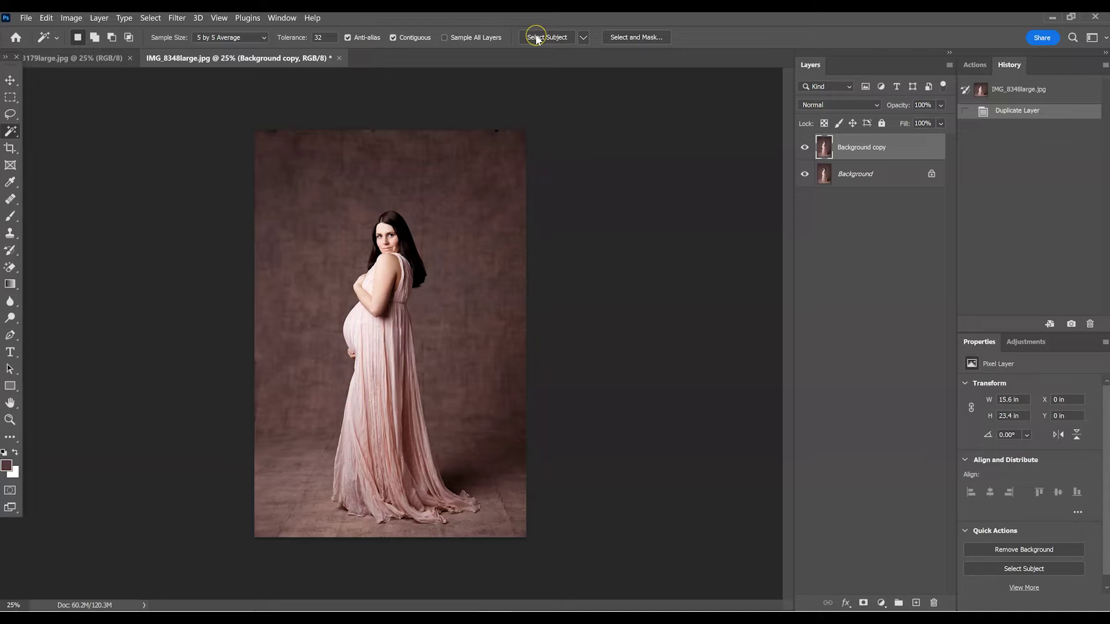
click(536, 38)
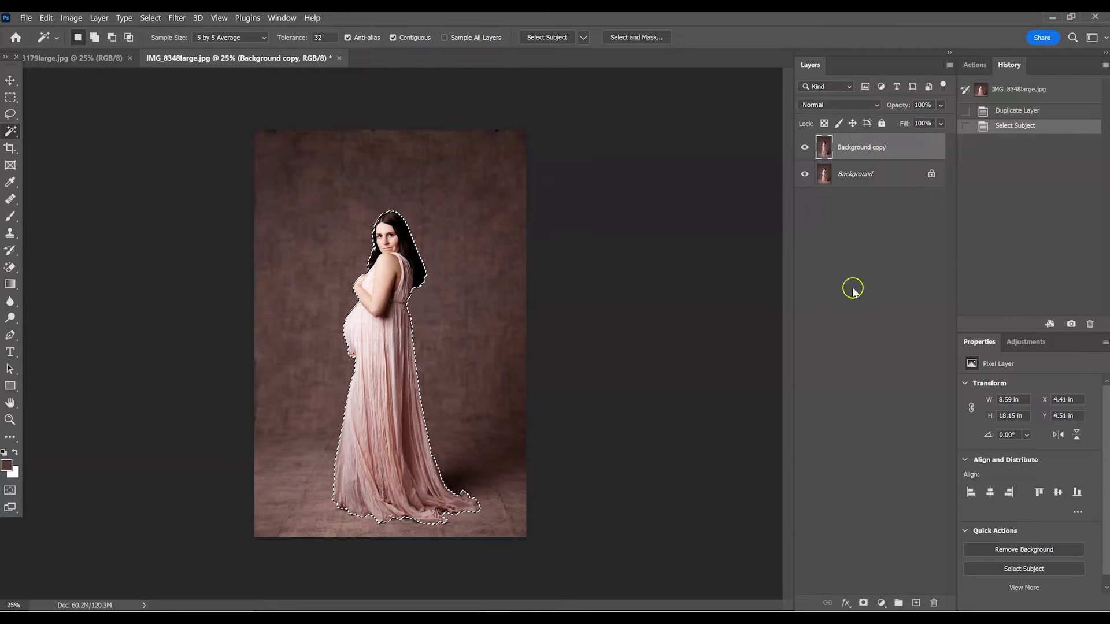
- Add a layer mask to Background copy from the subject selection and invert the mask
click(863, 603)
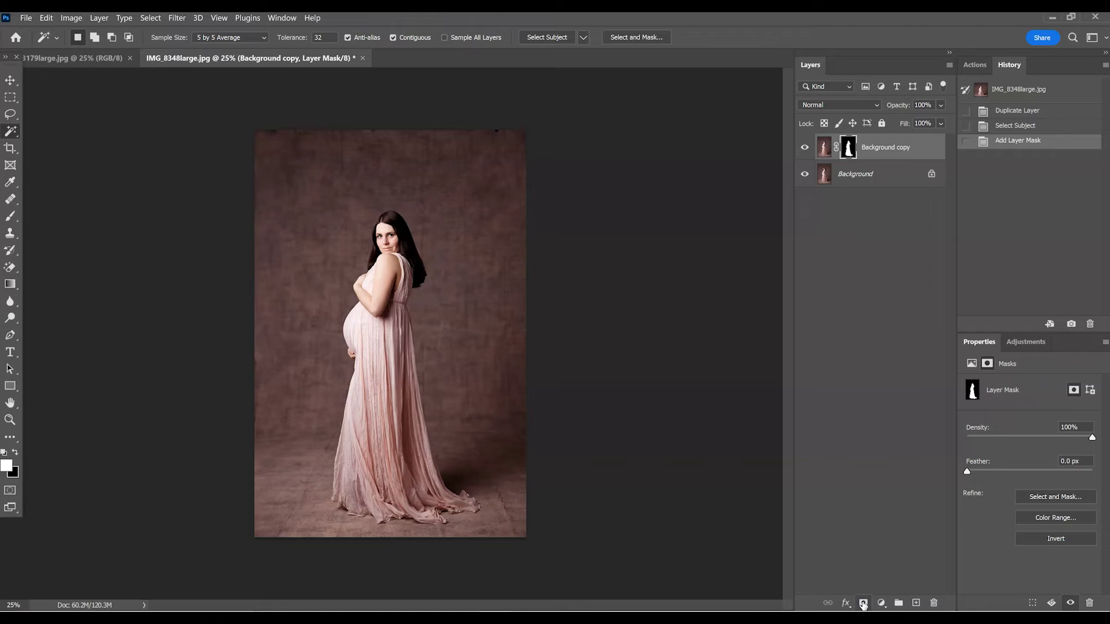
click(848, 151)
click(849, 150)
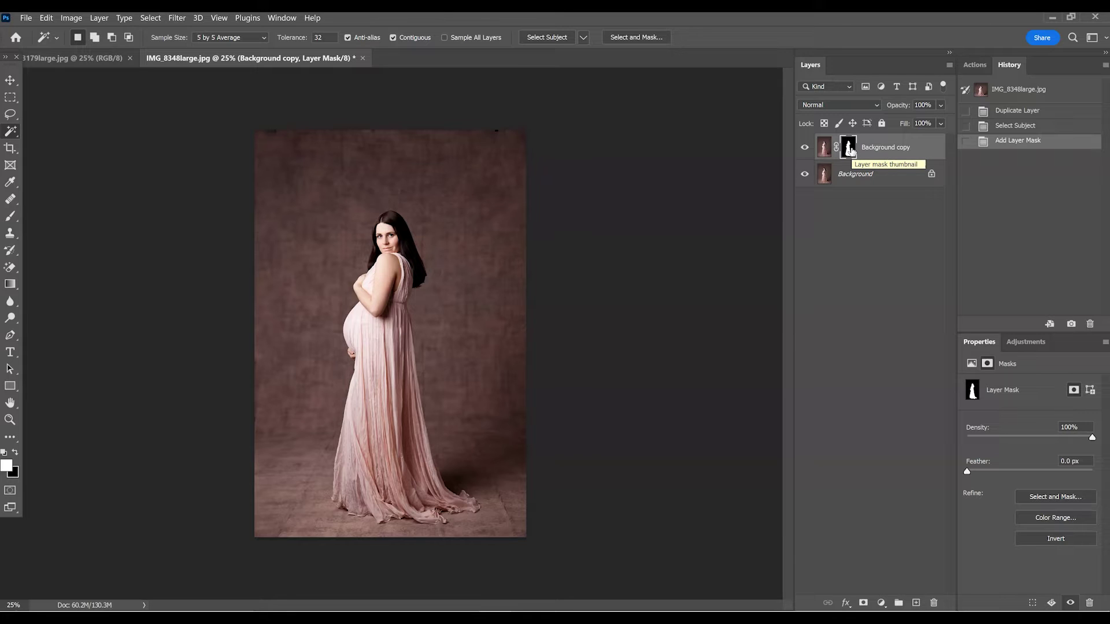
key(ctrl+i)
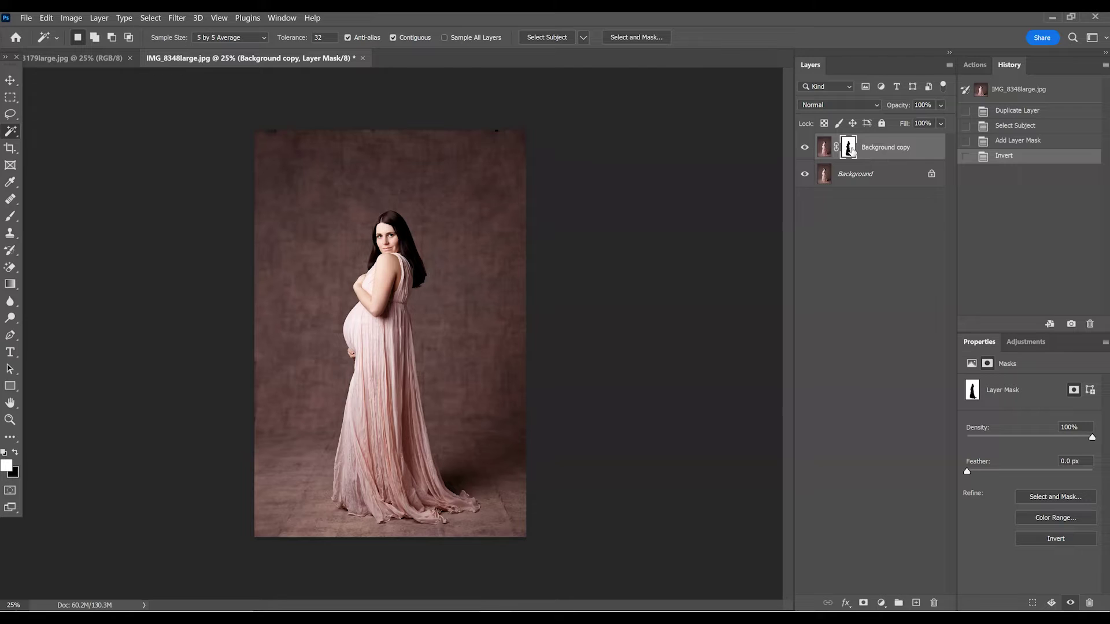
click(845, 151)
- Place the transparent Gold-Halo-3 image from the 18-Gold-Halo-Set folder as an embedded object
click(26, 19)
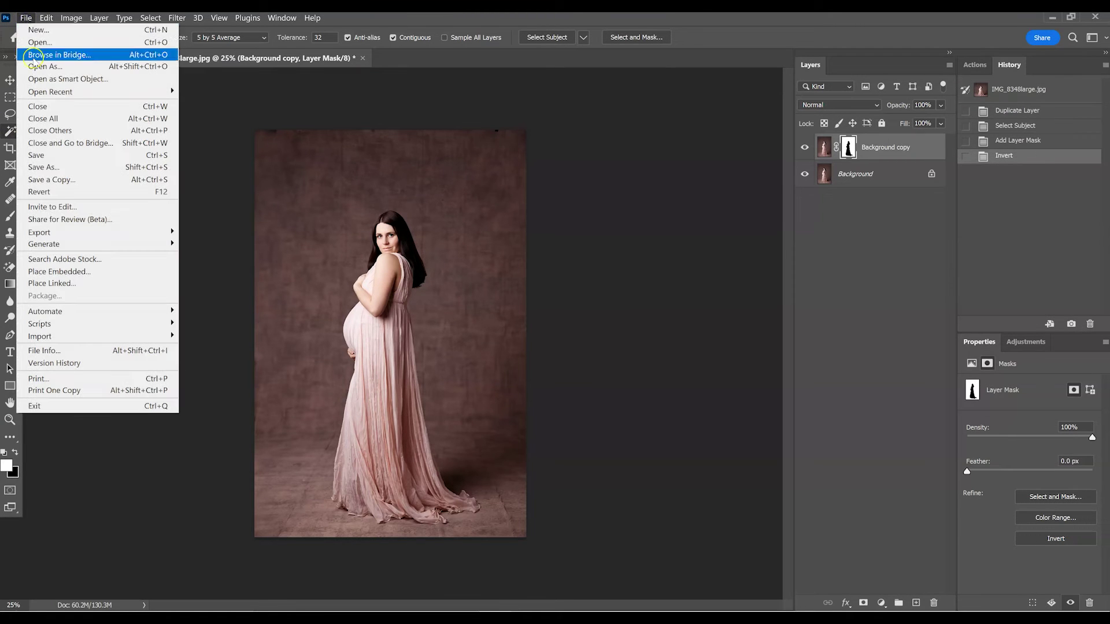
click(46, 273)
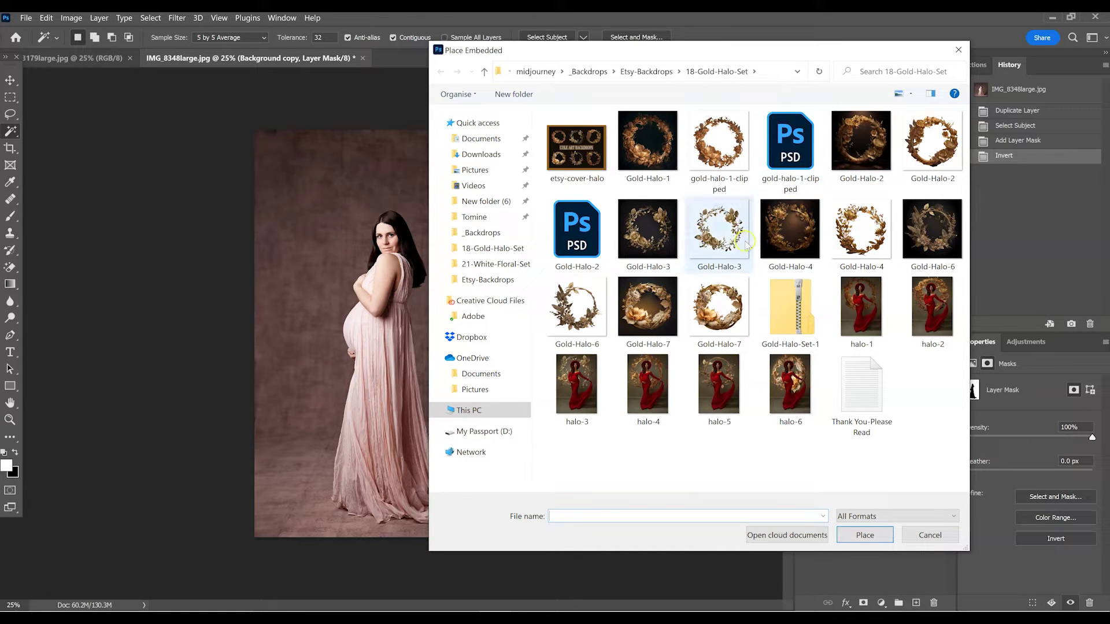
click(720, 237)
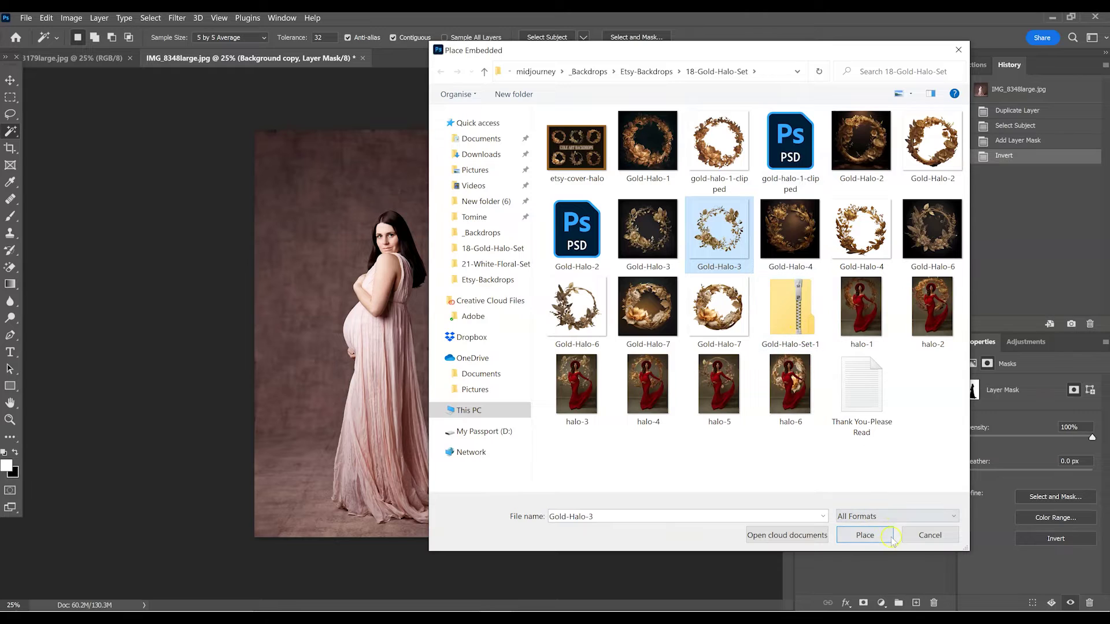
click(867, 535)
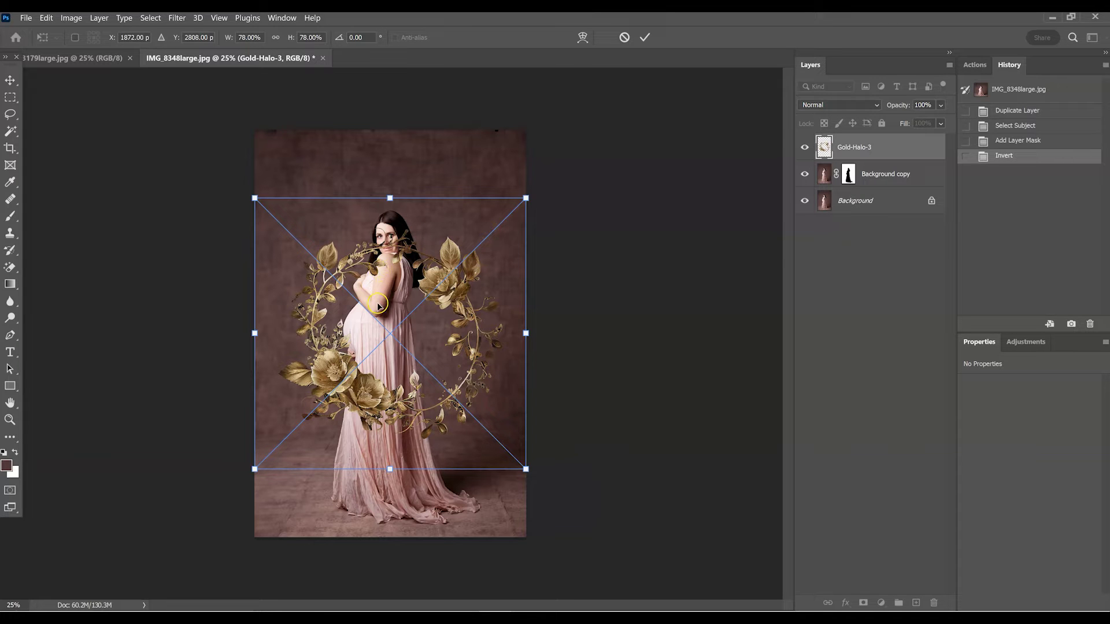
- Move the gold halo up around the woman's upper body and enlarge it to about 81.92% width and 84.67% height
drag(413, 333, 414, 276)
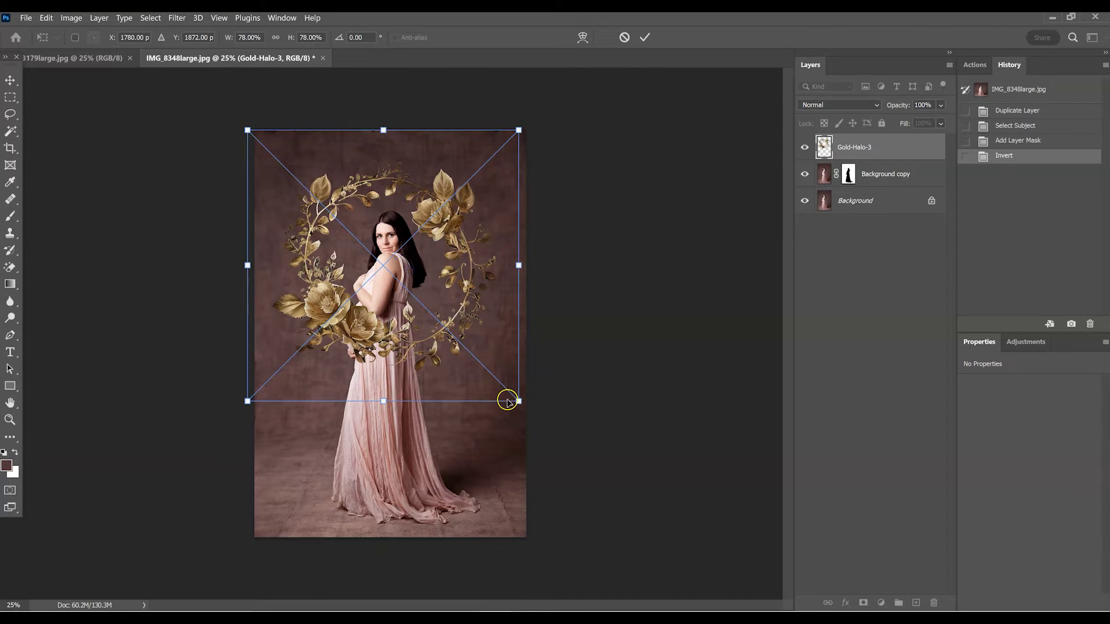
drag(520, 401, 532, 424)
drag(411, 324, 404, 324)
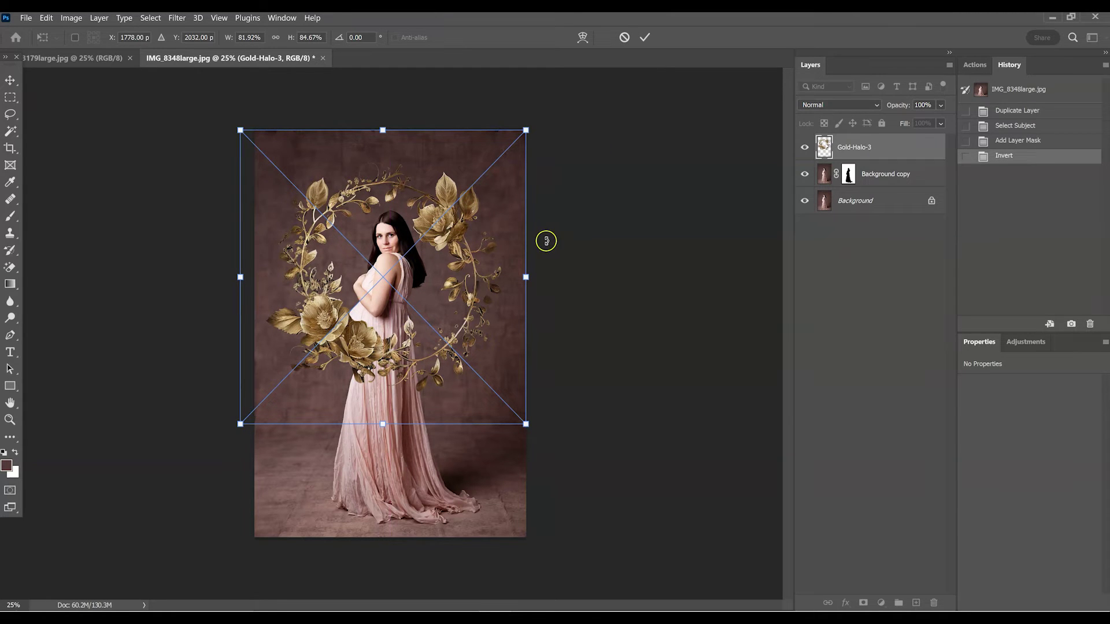
click(646, 38)
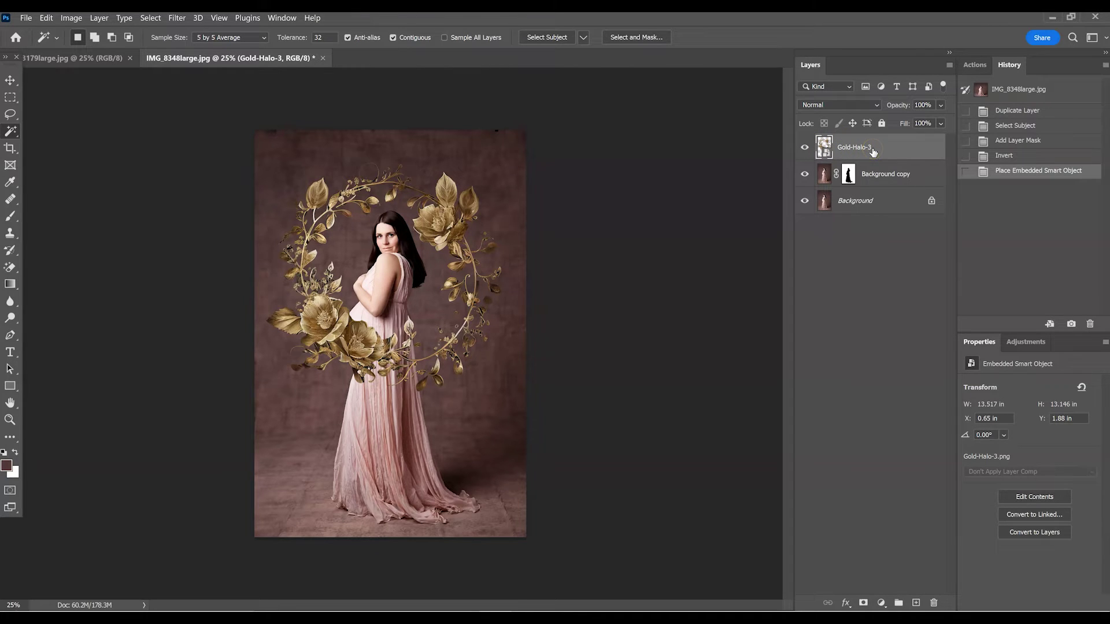
- Clip the Gold-Halo-3 layer to Background copy and fine-tune the halo's position behind the woman with Free Transform
right_click(867, 147)
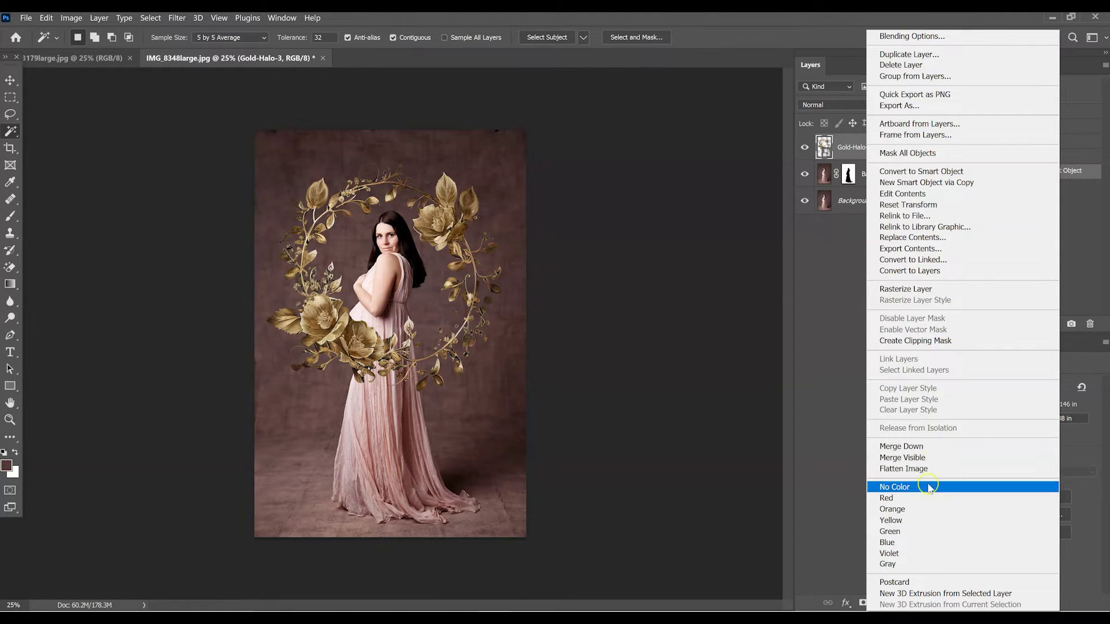
click(944, 342)
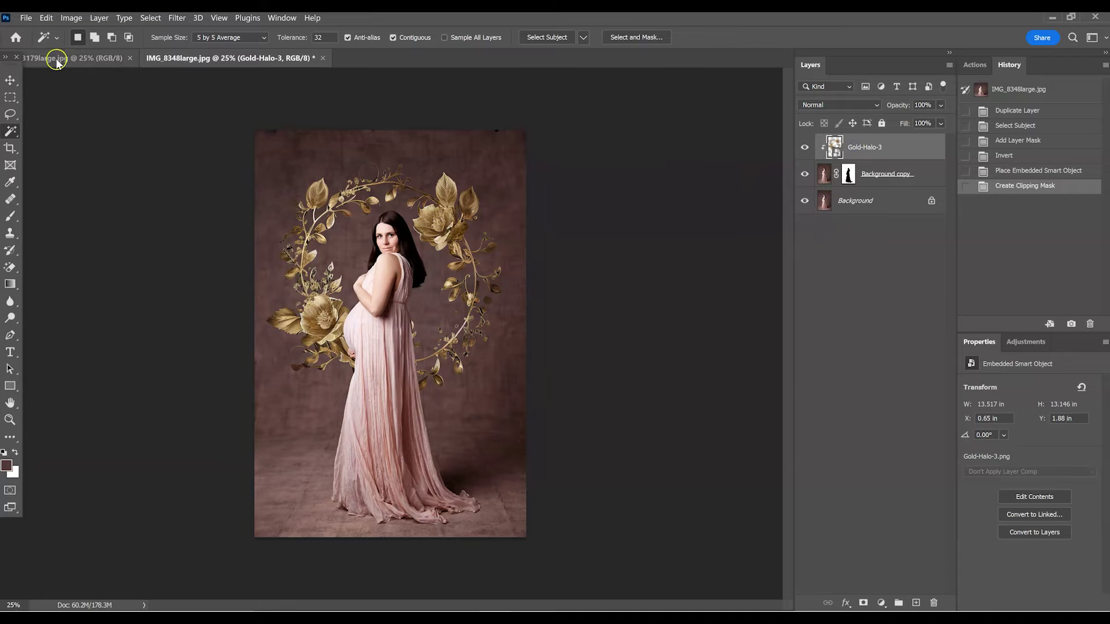
click(47, 18)
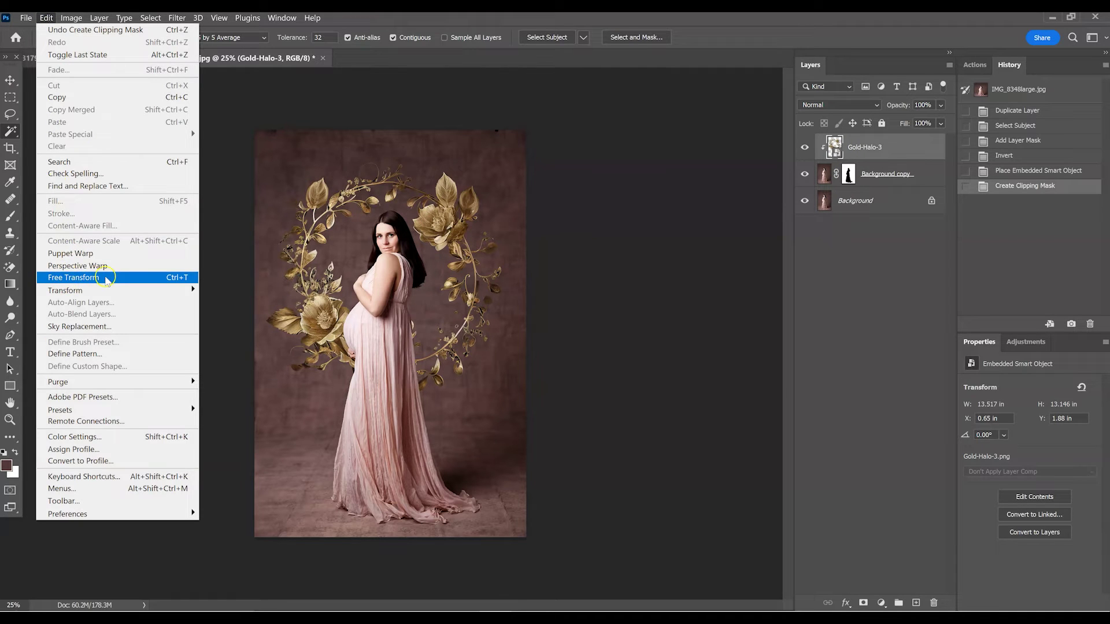
click(73, 278)
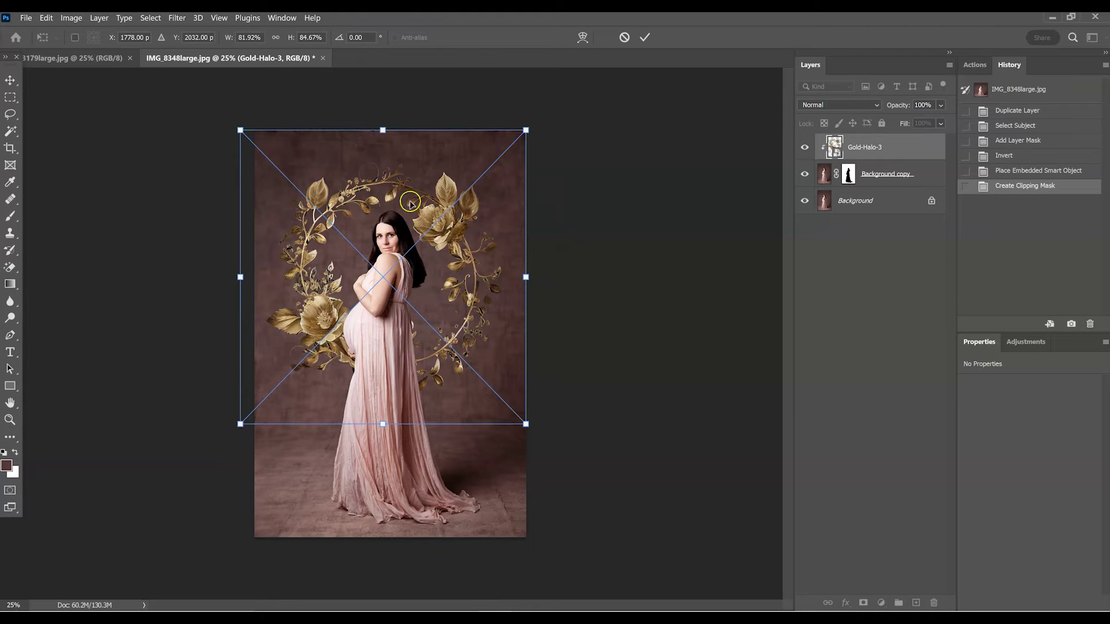
drag(442, 238, 440, 241)
click(648, 38)
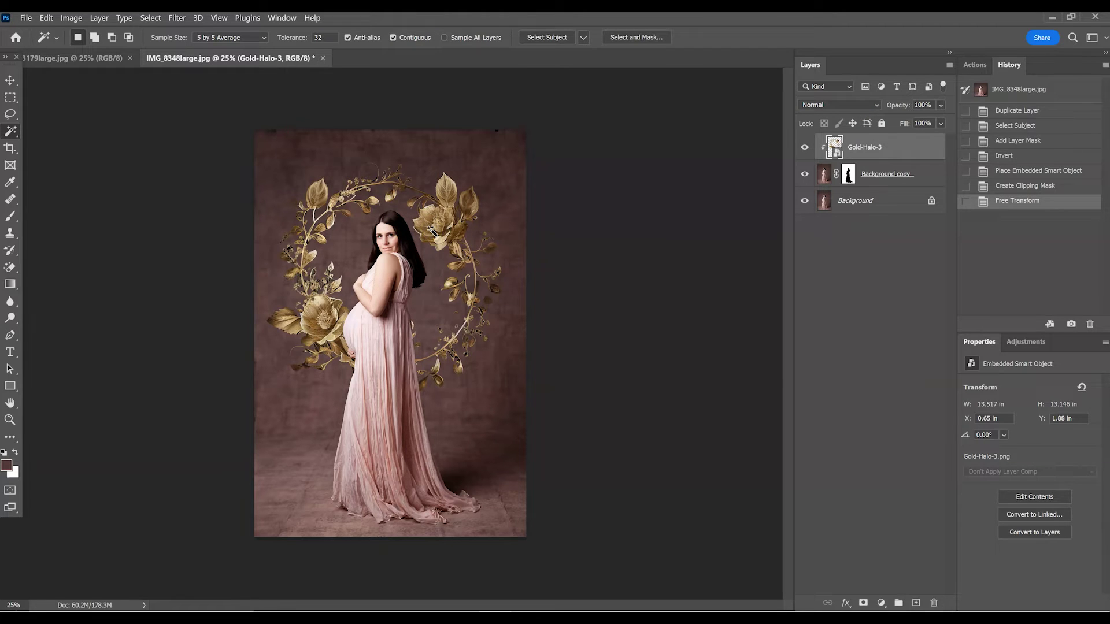
- Preview several blending modes and lower opacities on the Gold-Halo-3 layer, then restore Normal blending and 100% opacity
click(861, 105)
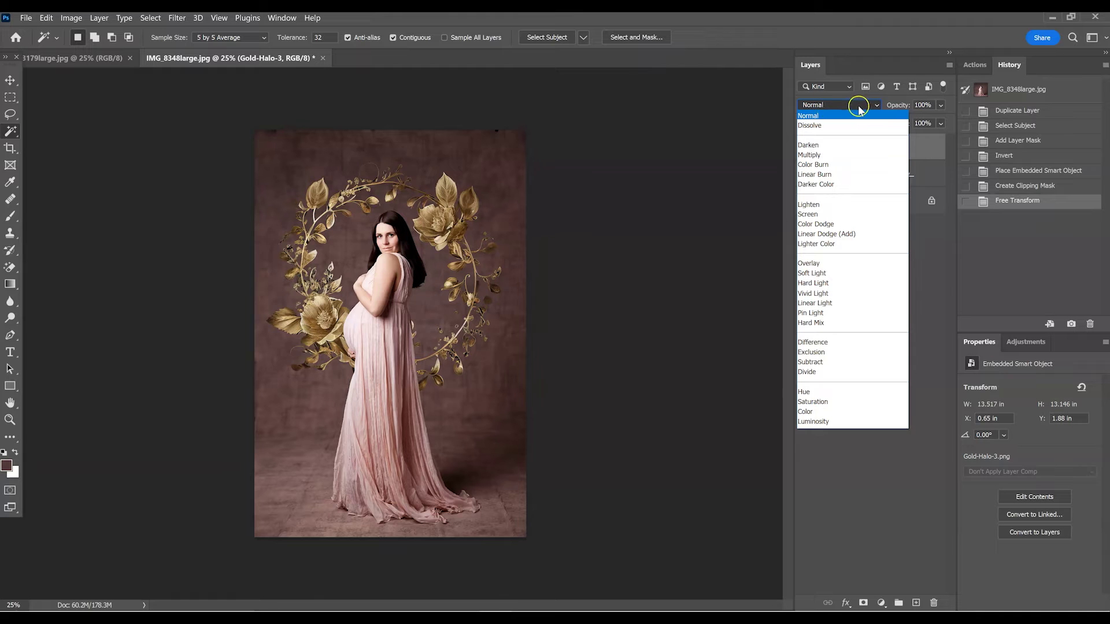
click(853, 107)
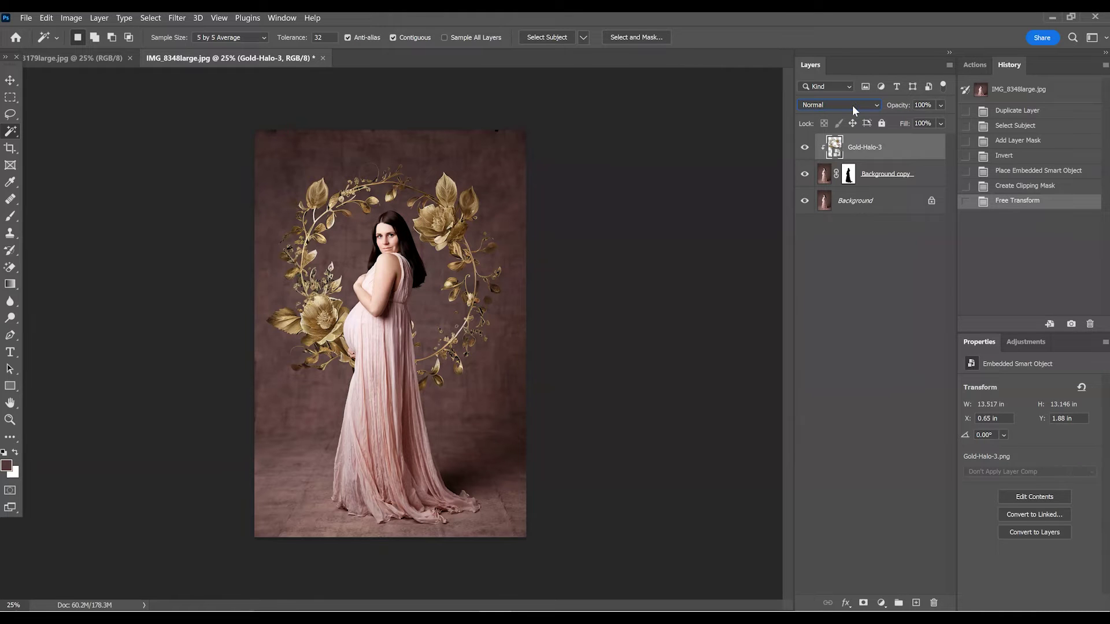
click(852, 105)
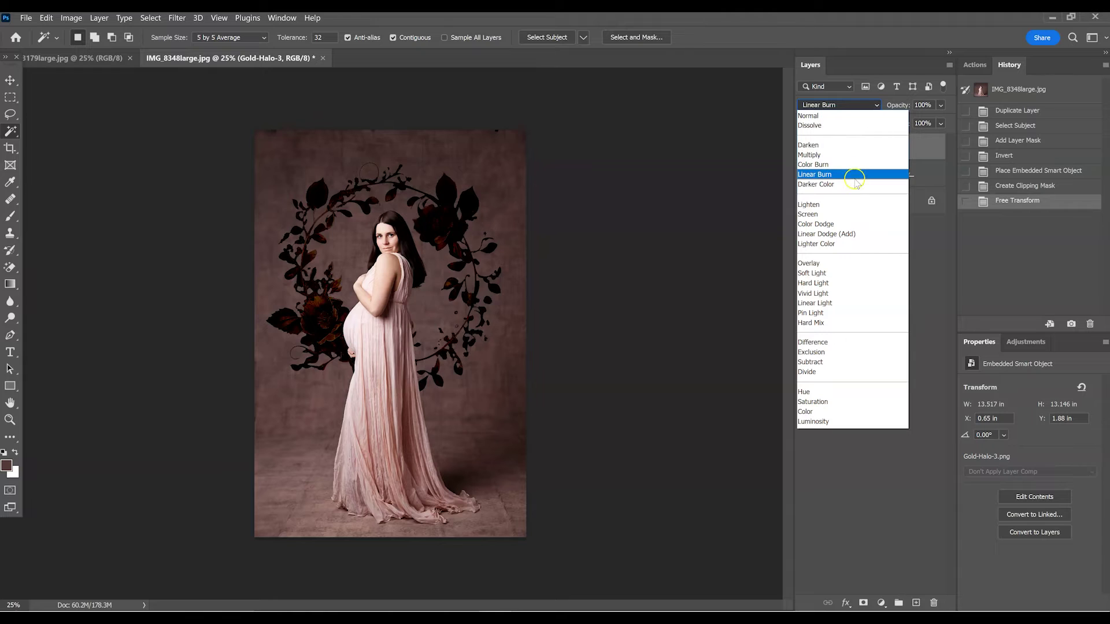
click(856, 215)
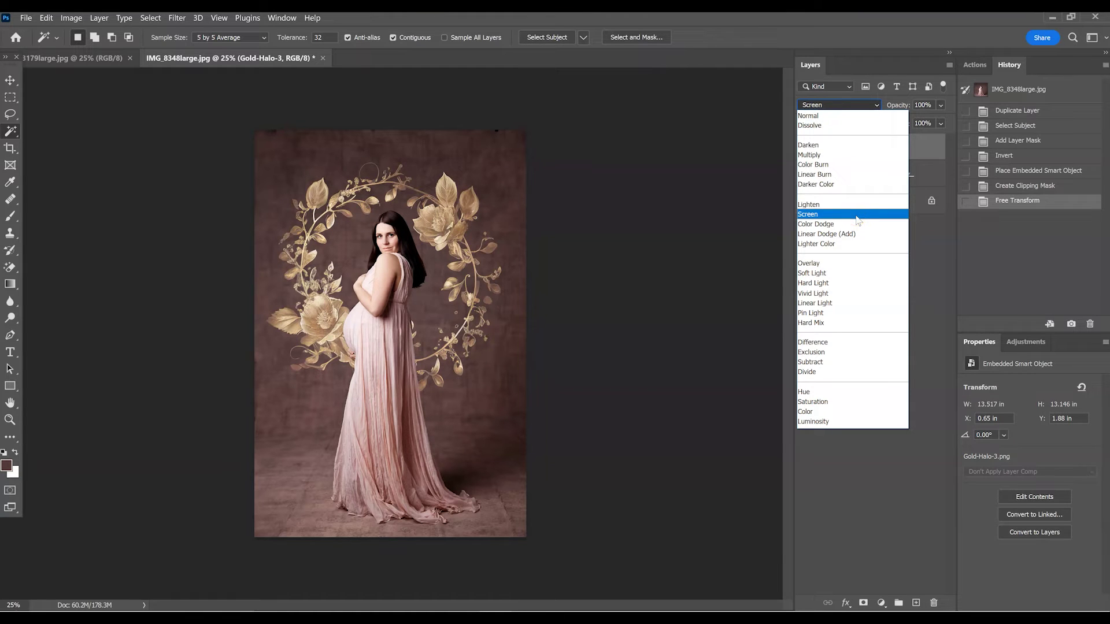
click(860, 206)
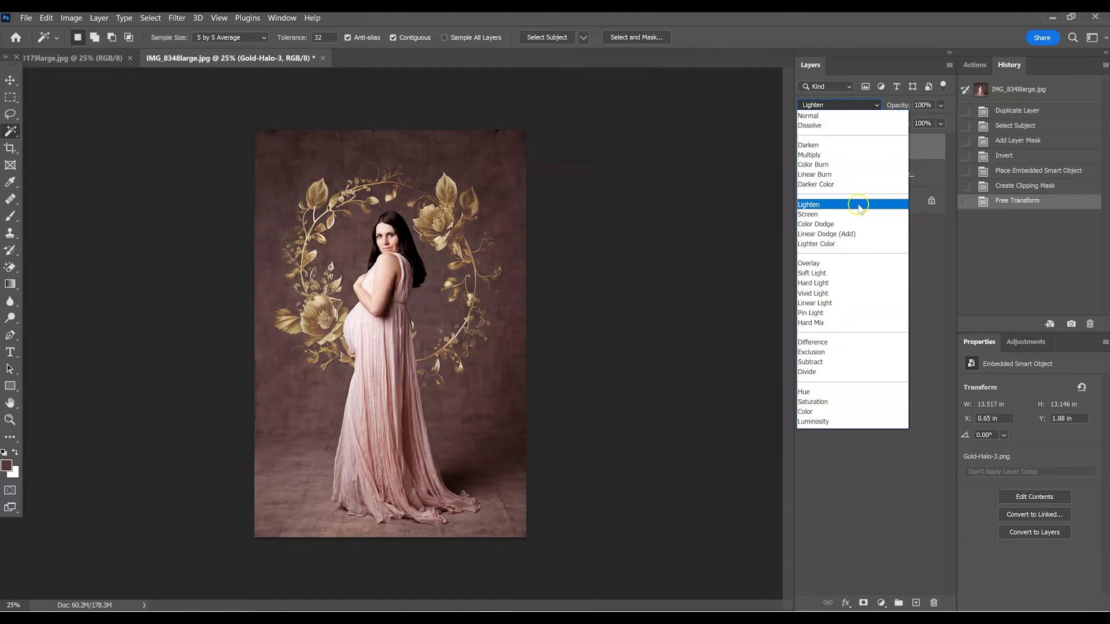
click(857, 244)
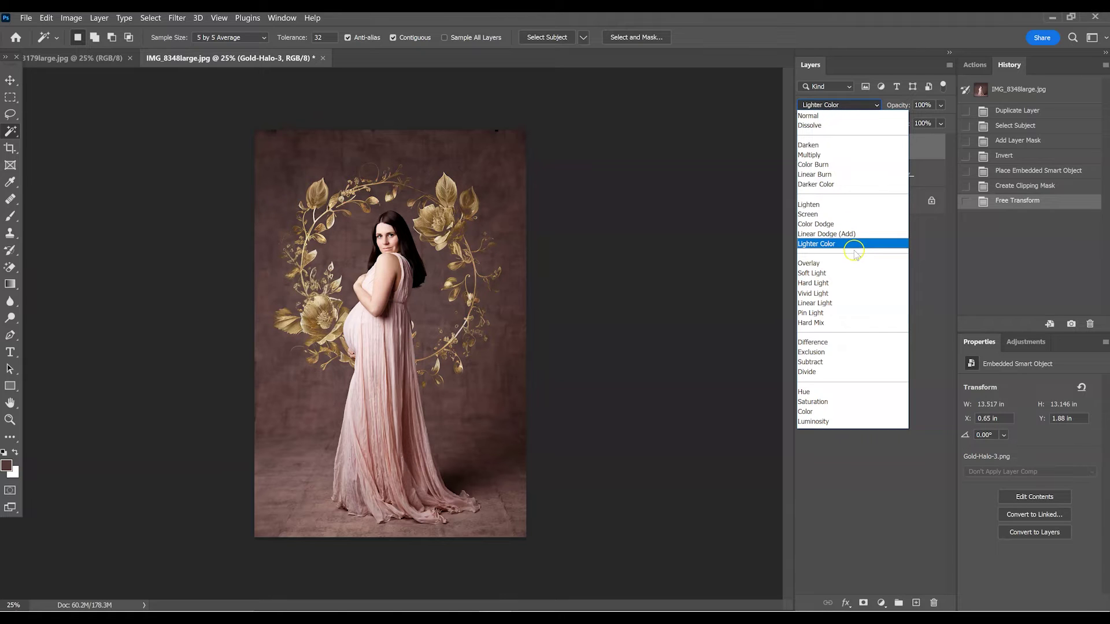
click(853, 272)
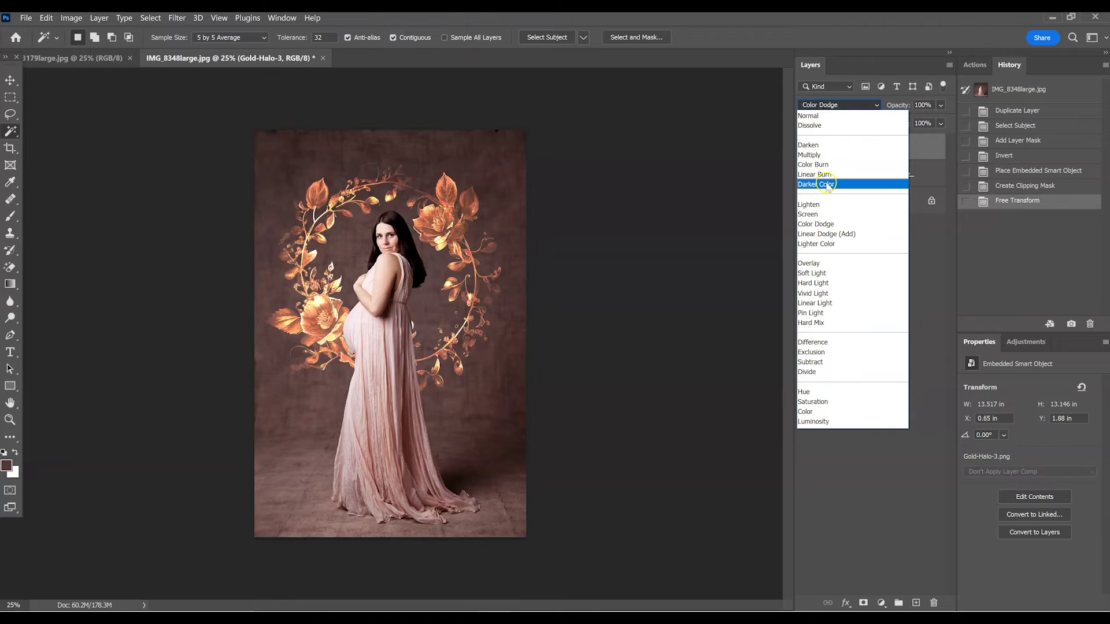
click(852, 115)
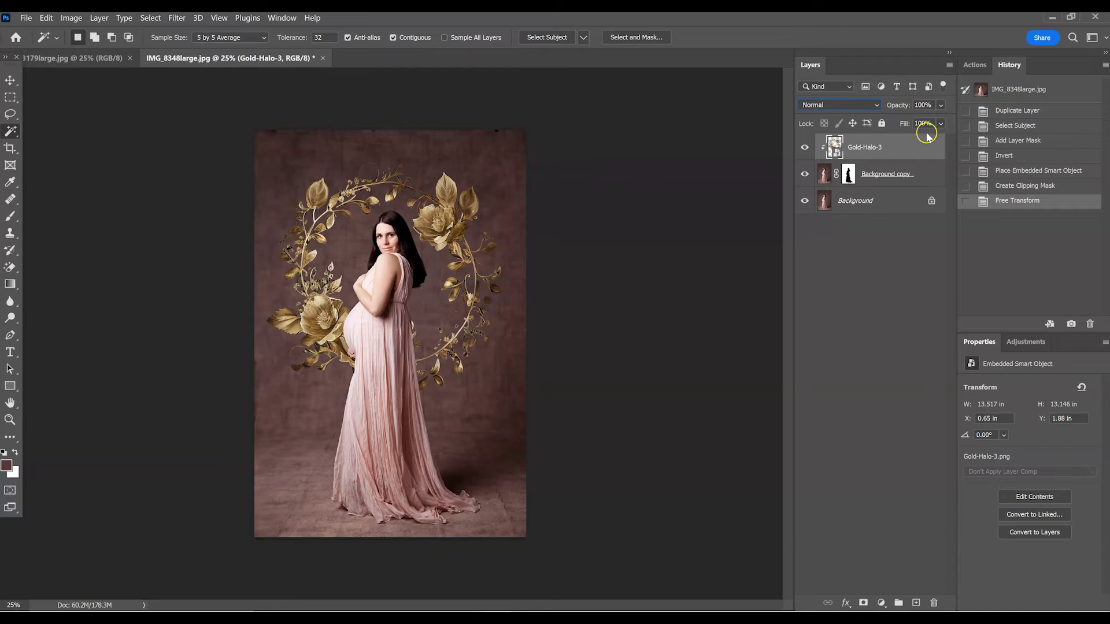
click(941, 105)
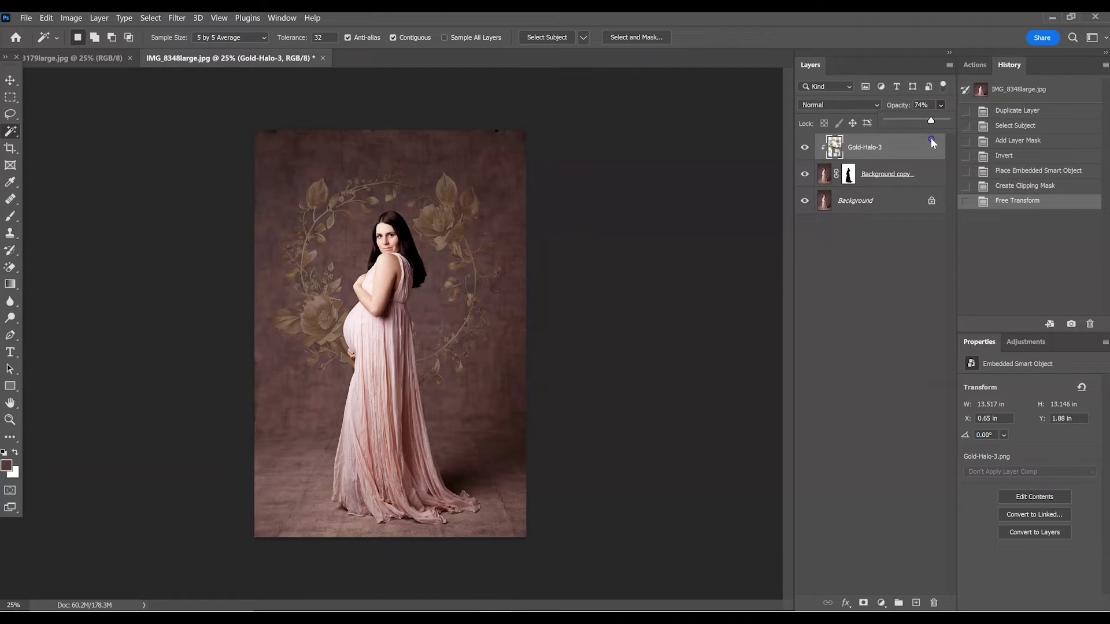
drag(941, 141, 955, 144)
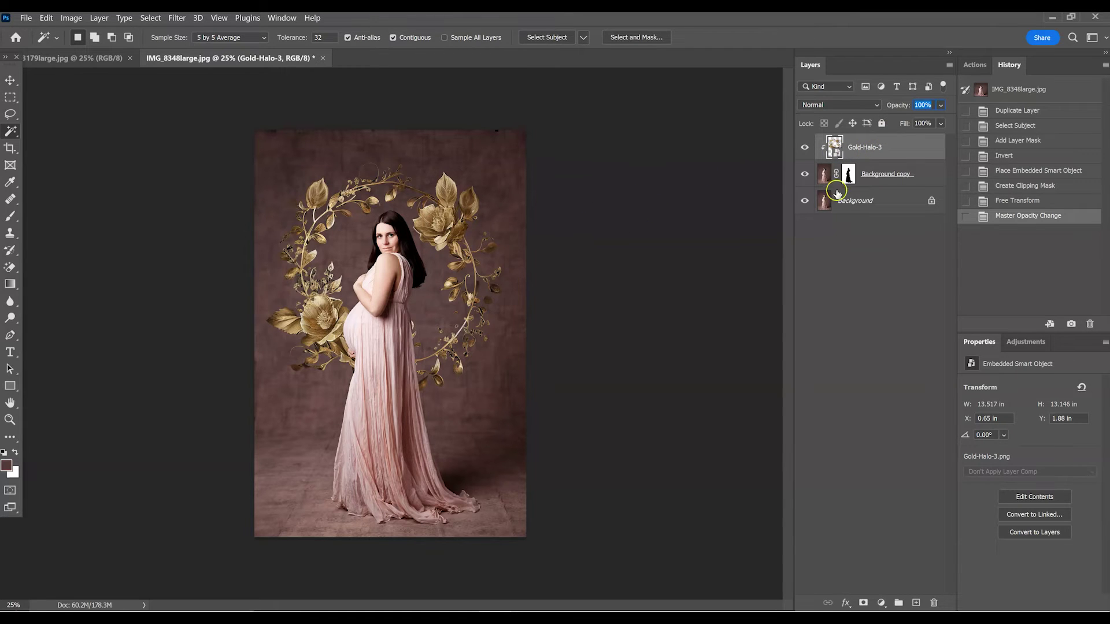
- Start a Hue/Saturation adjustment on the Gold-Halo-3 layer and set its hue to -35
click(875, 149)
click(68, 20)
click(68, 20)
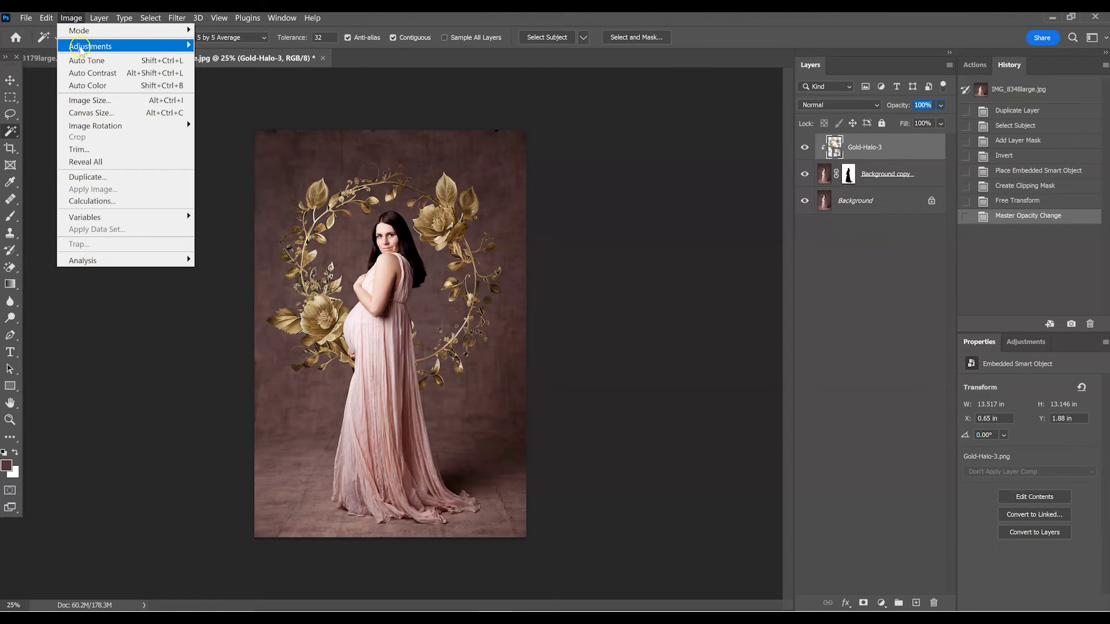
click(81, 47)
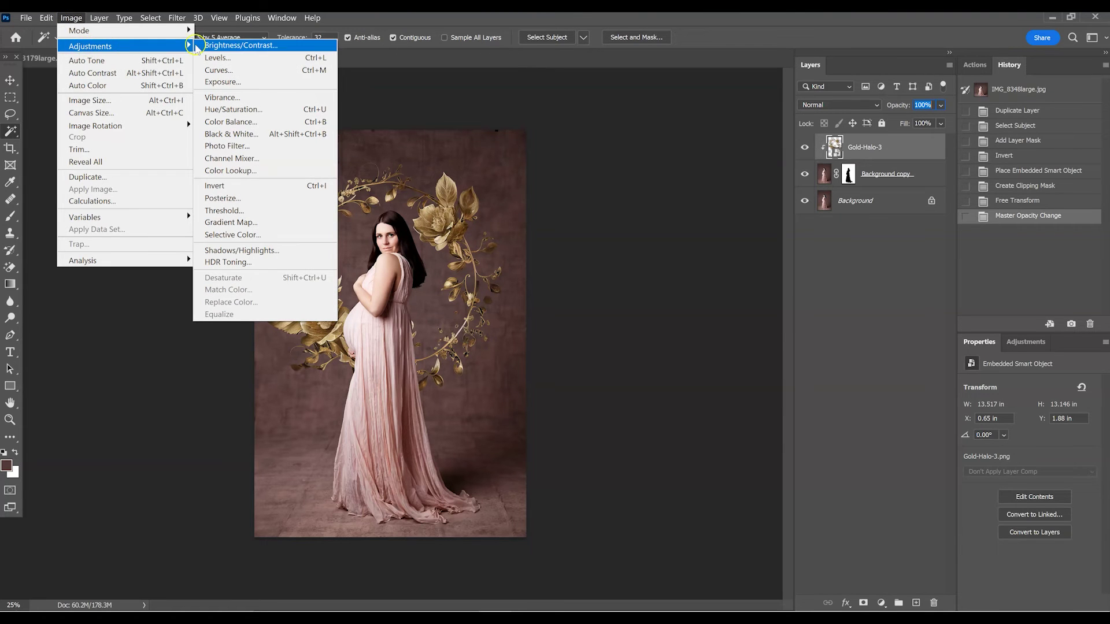
click(256, 110)
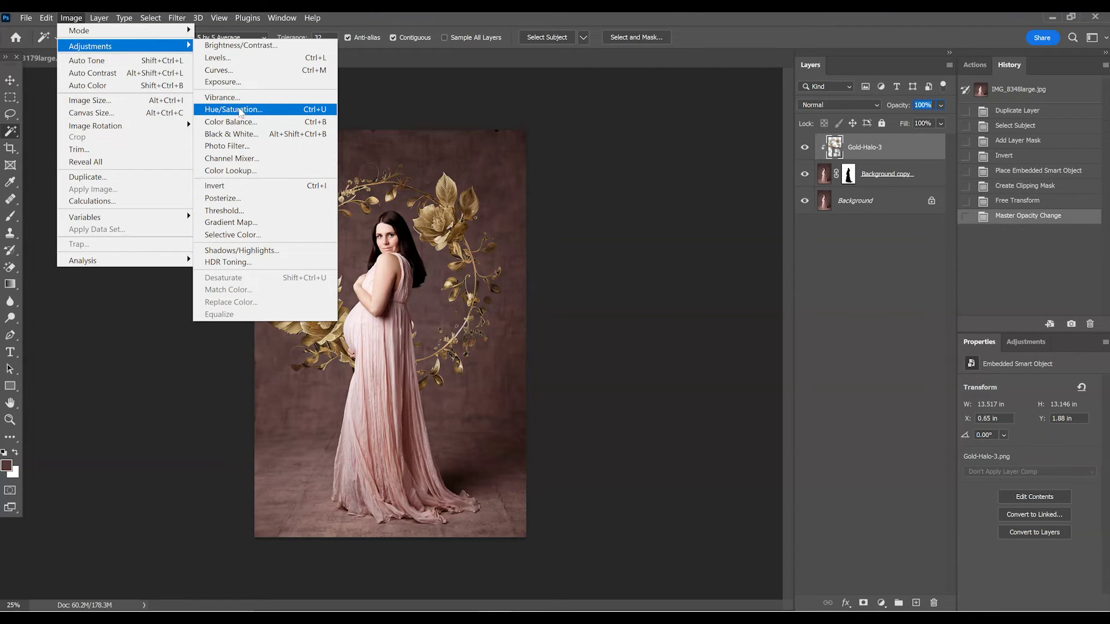
click(239, 111)
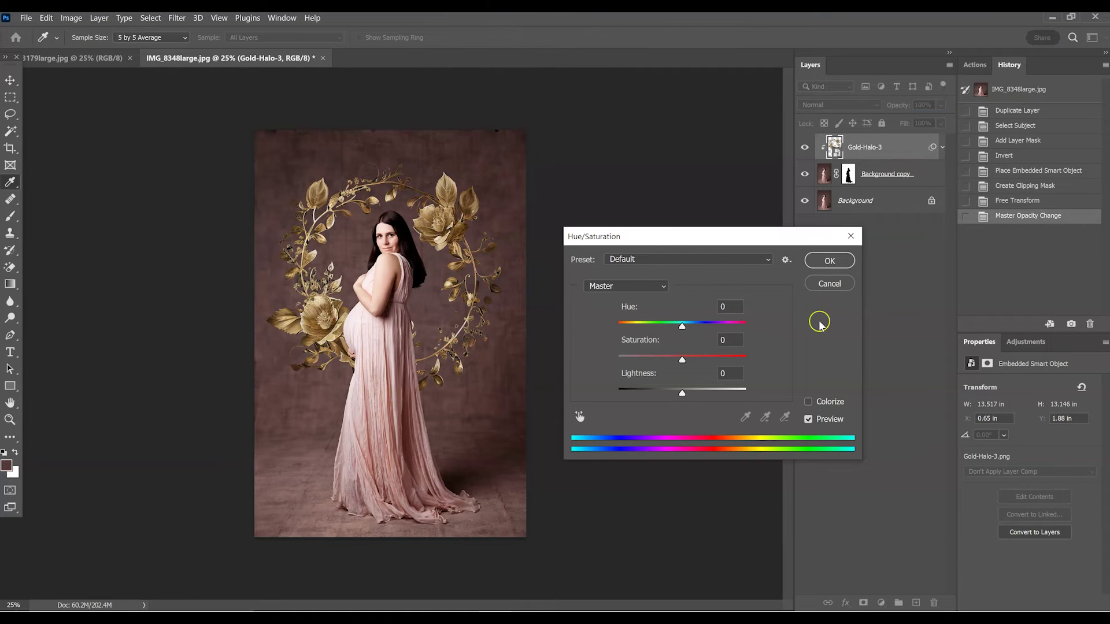
drag(707, 238, 748, 233)
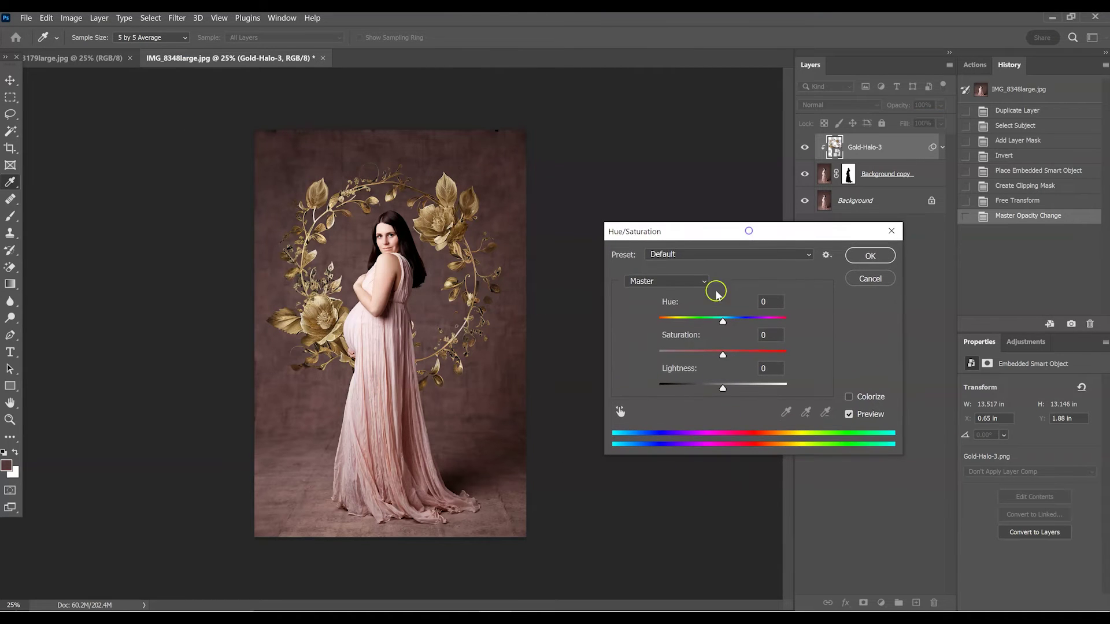
click(447, 380)
click(317, 215)
drag(723, 324, 710, 328)
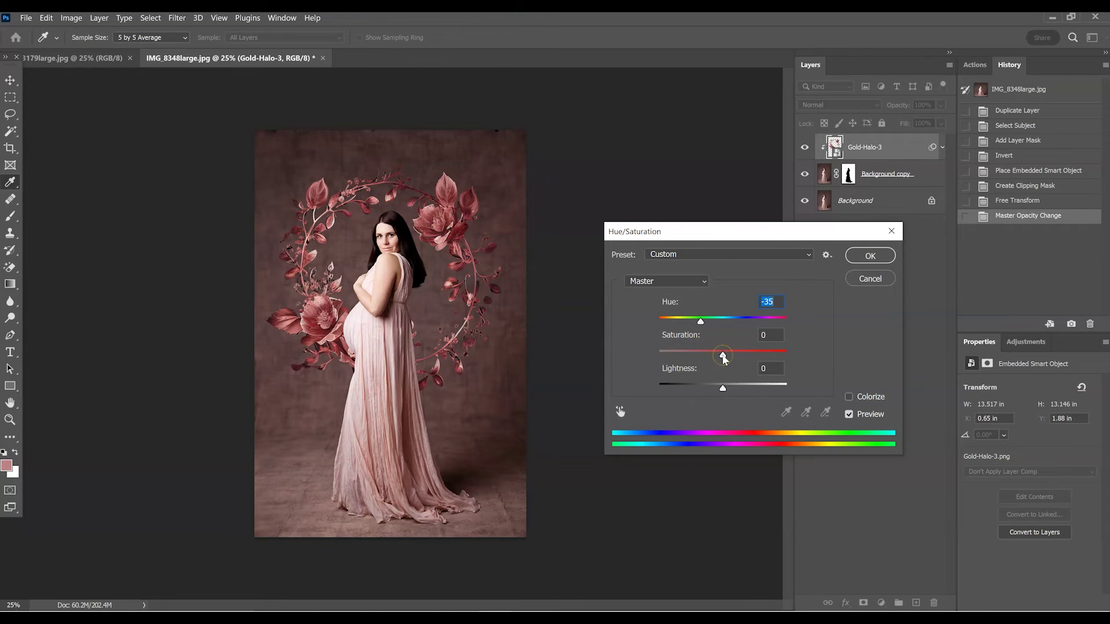
- Set the halo's saturation to +3 and lightness to +17, and compare the result with the preview off and on
mouse_move(723, 356)
mouse_down()
mouse_move(740, 357)
mouse_move(707, 359)
mouse_move(726, 365)
mouse_up()
drag(722, 391, 740, 406)
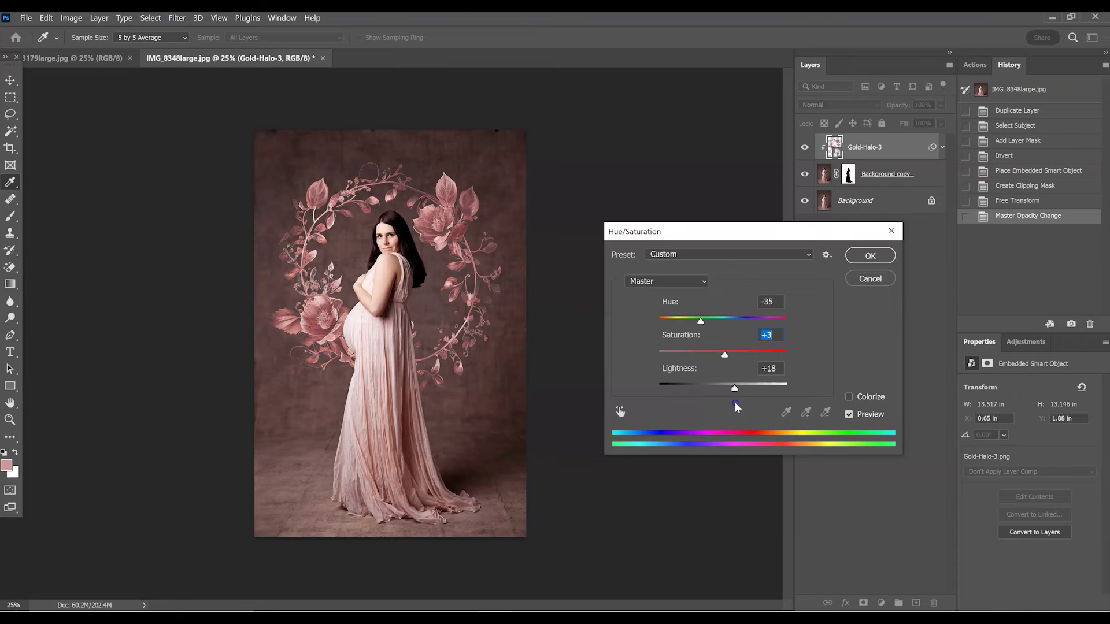
key(Tab)
click(851, 414)
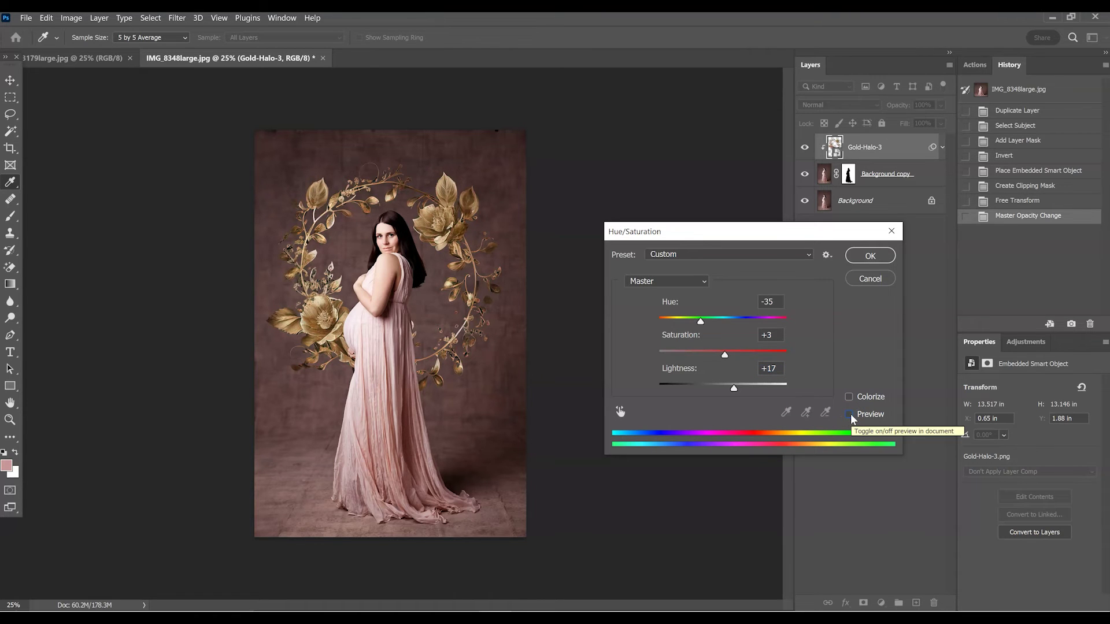
click(851, 413)
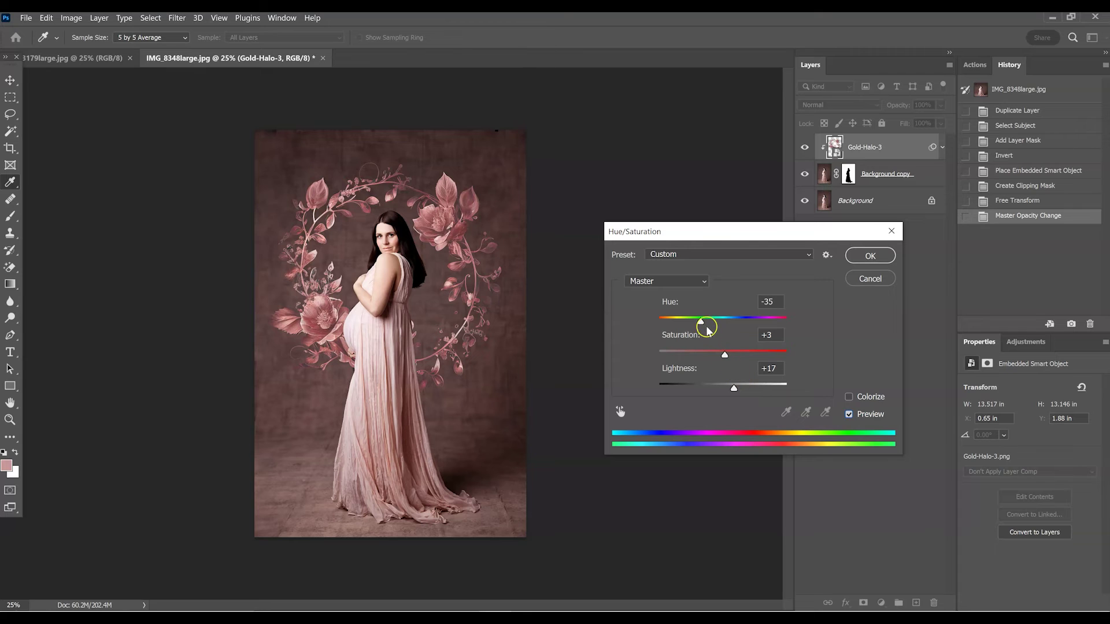
- Set the halo's hue to -26, compare it with the preview off and on, and apply the Hue/Saturation adjustment
drag(700, 321, 708, 326)
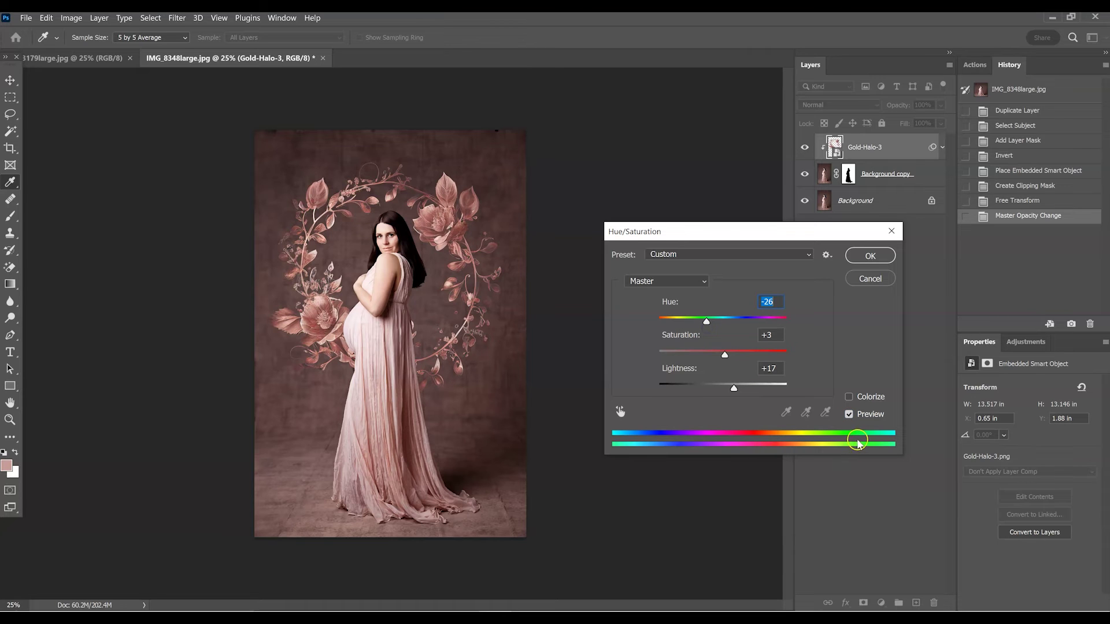
click(848, 414)
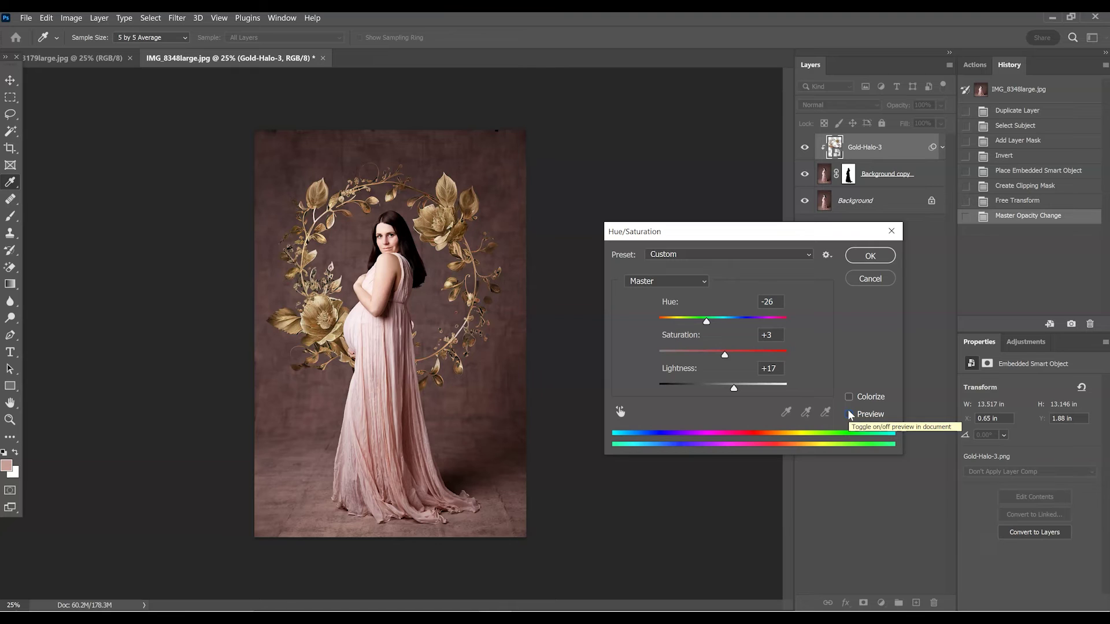
click(850, 414)
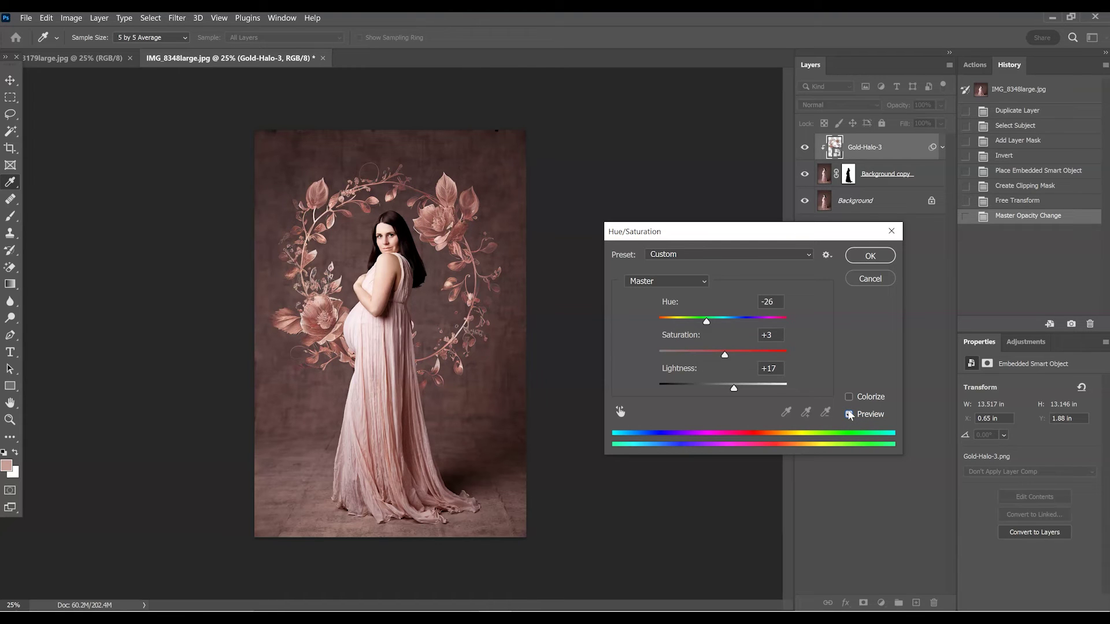
click(862, 258)
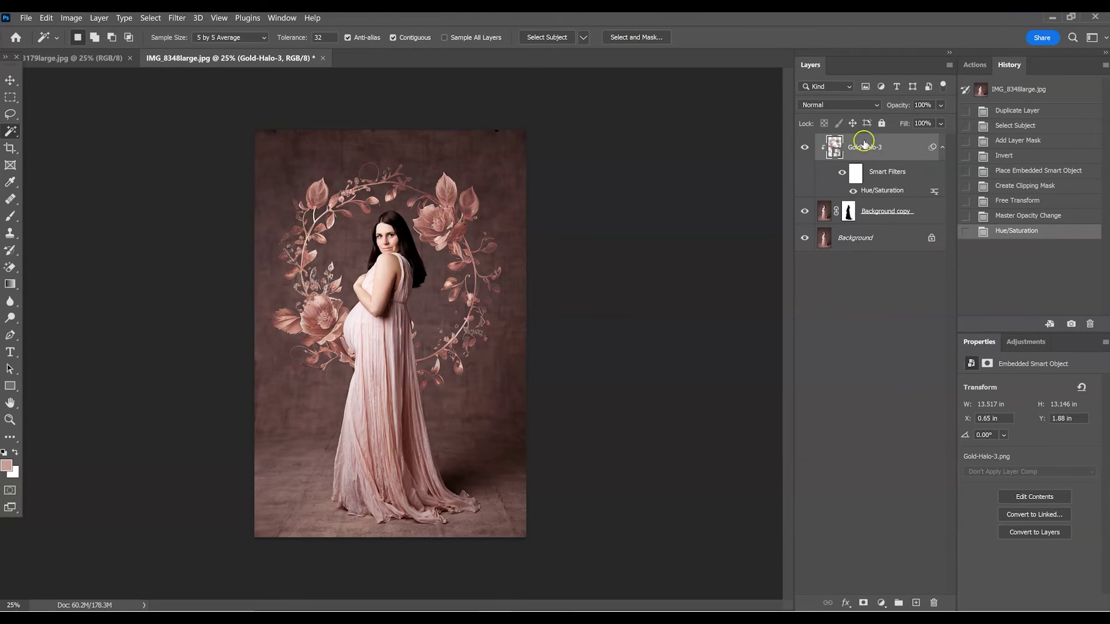
- Compare the halo with its Hue/Saturation smart filter off and on, and reopen the filter's settings for review
click(853, 190)
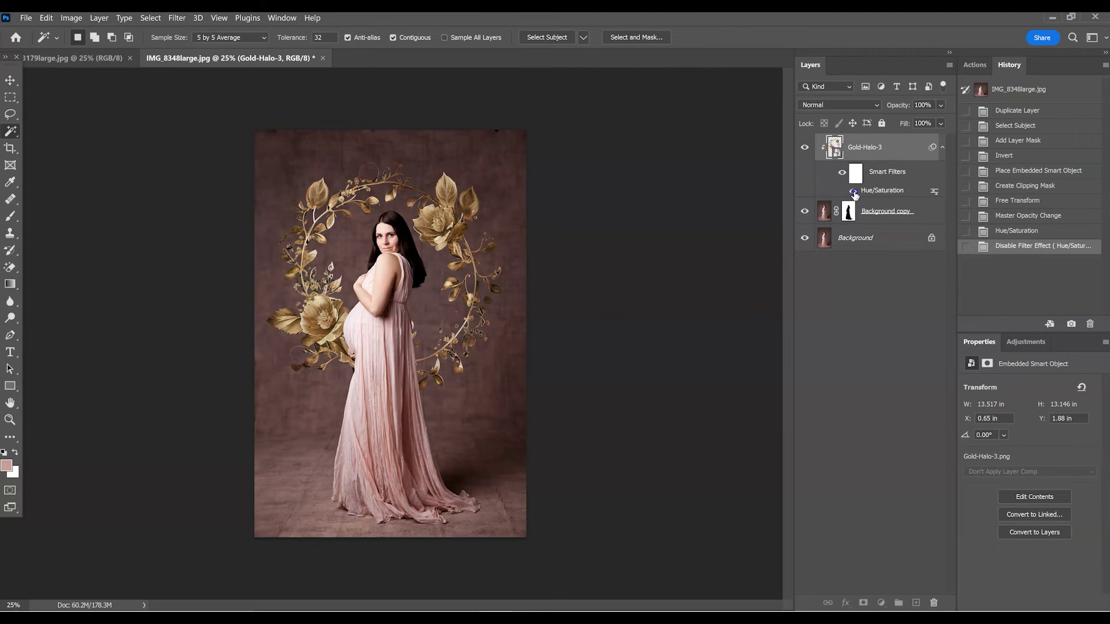
click(853, 192)
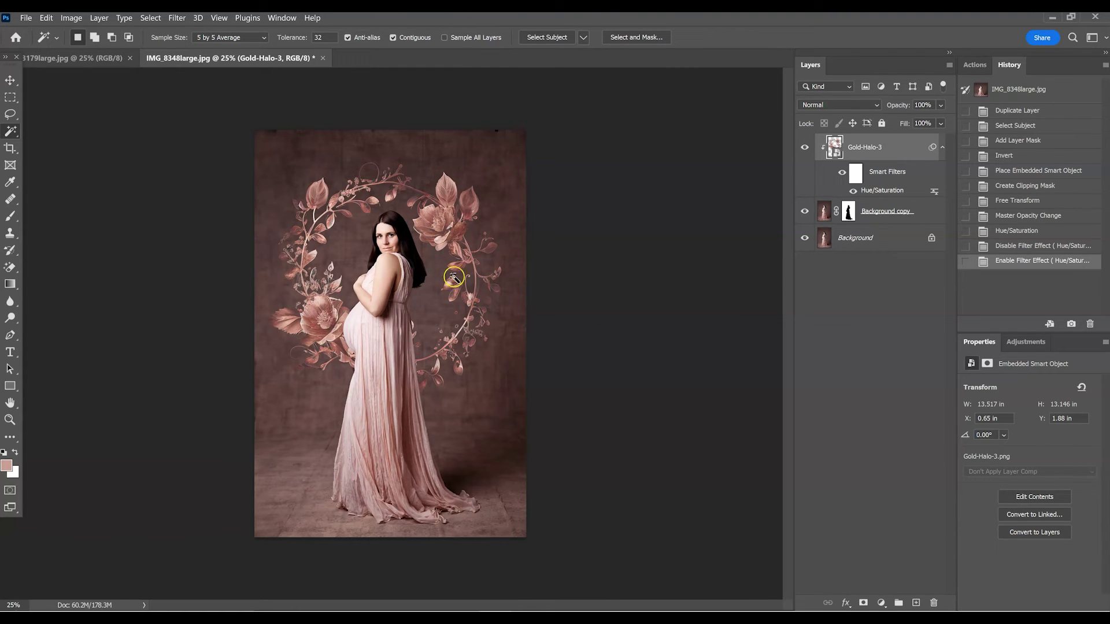
double_click(879, 191)
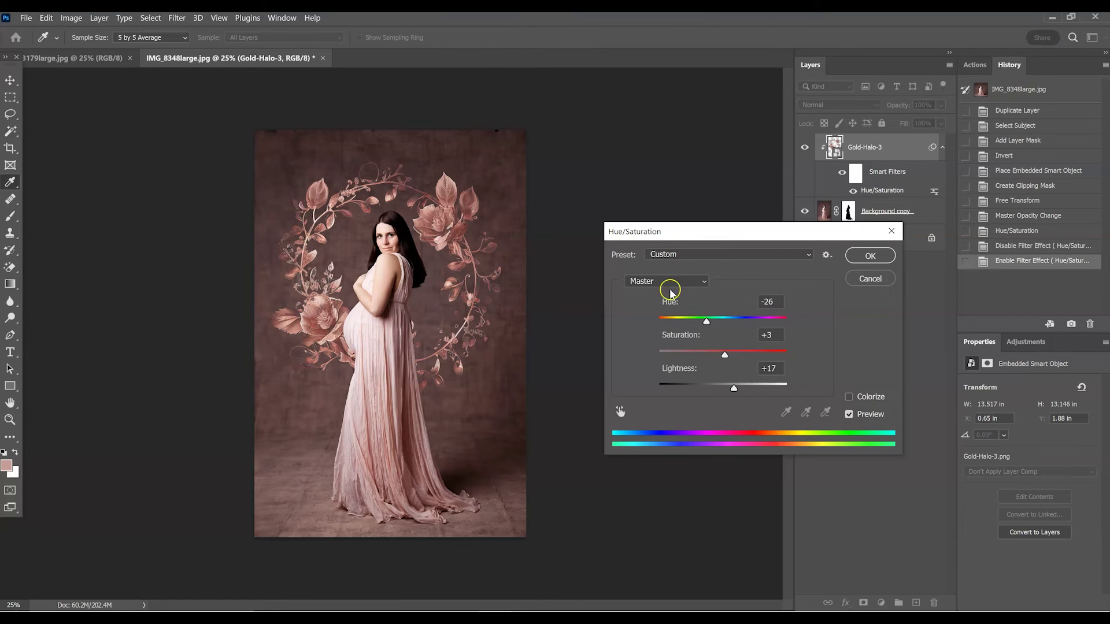
click(870, 256)
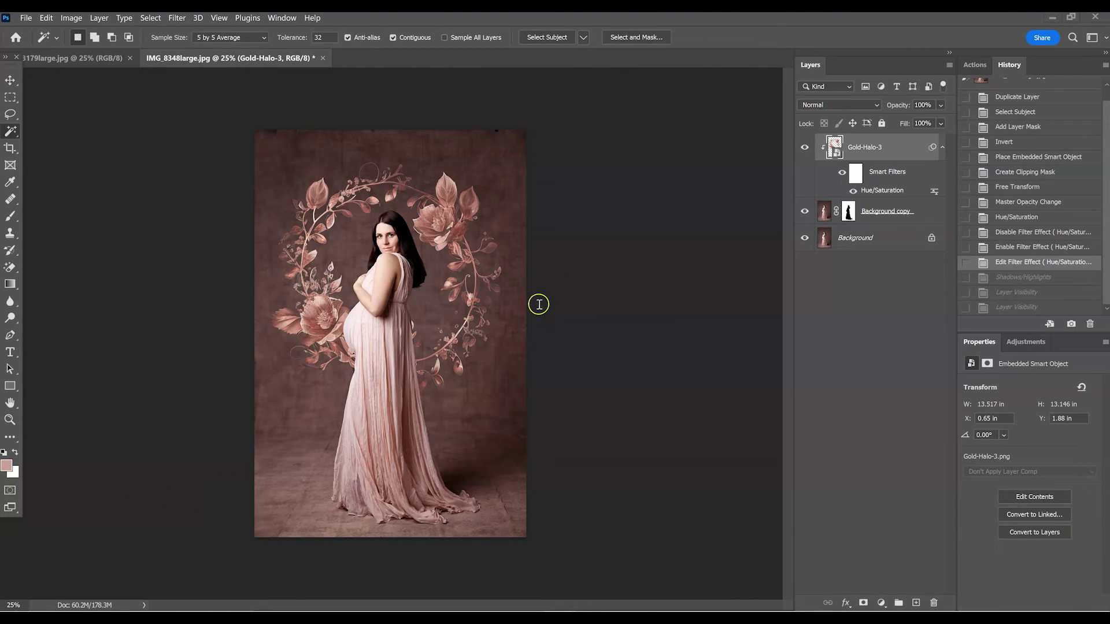
- Try a Brightness/Contrast adjustment on the Gold-Halo-3 layer, ending at brightness 20 and contrast 12, and discard it
click(67, 23)
mouse_move(75, 46)
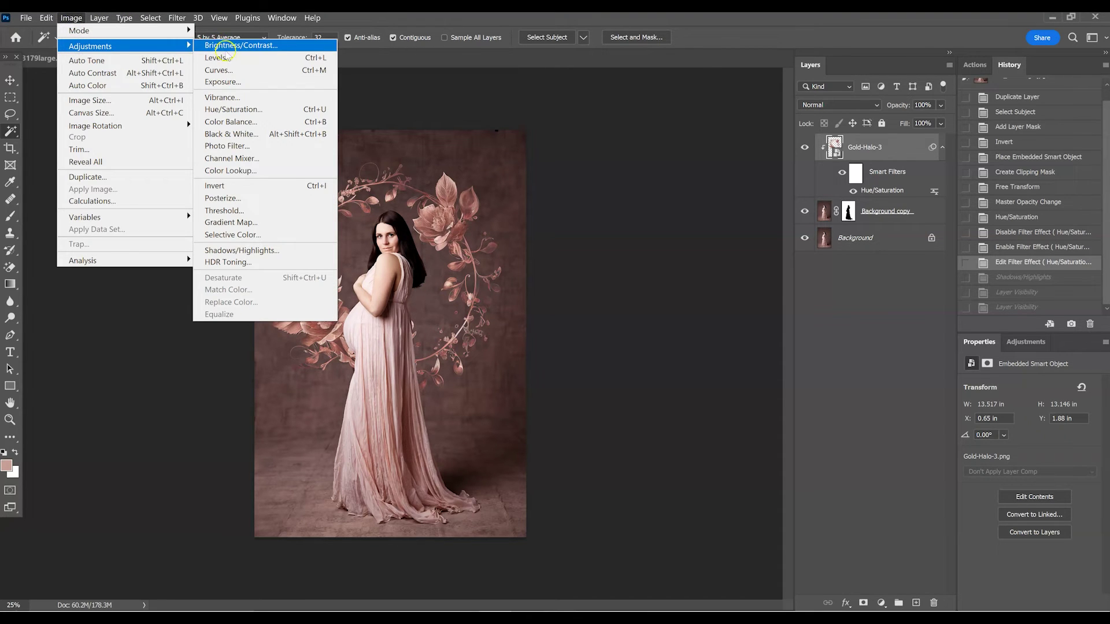
click(230, 46)
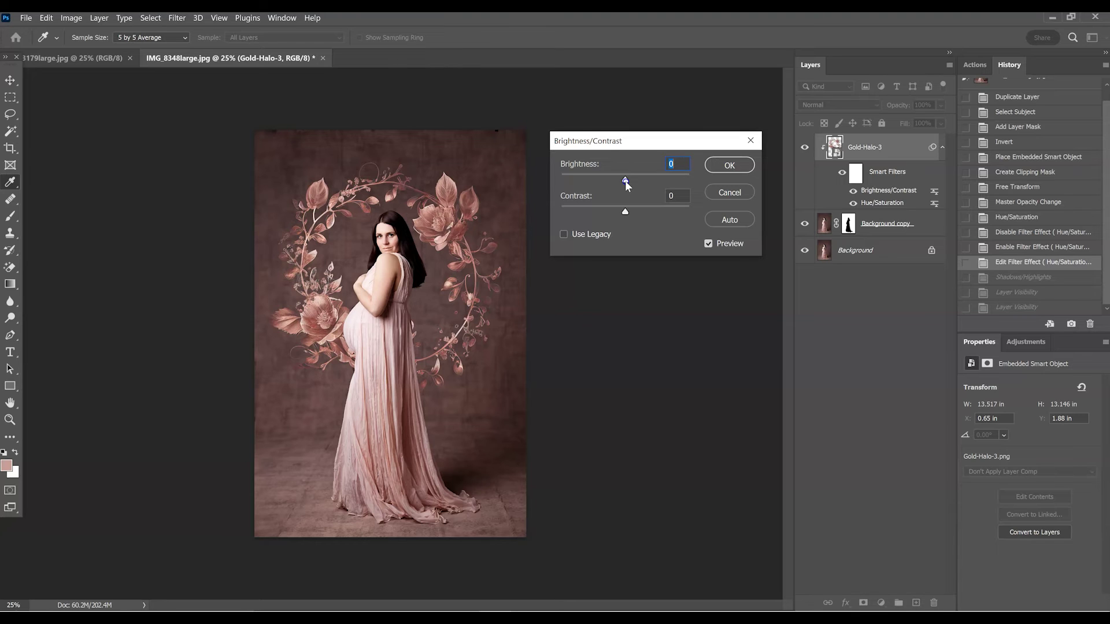
drag(625, 180, 645, 197)
click(627, 212)
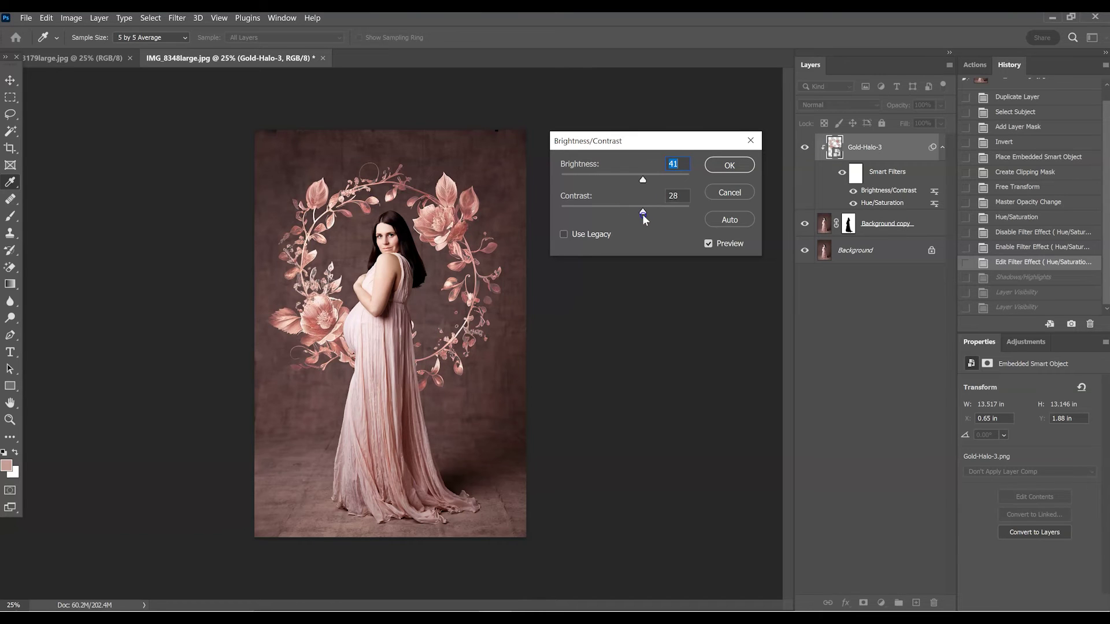
drag(657, 219, 654, 219)
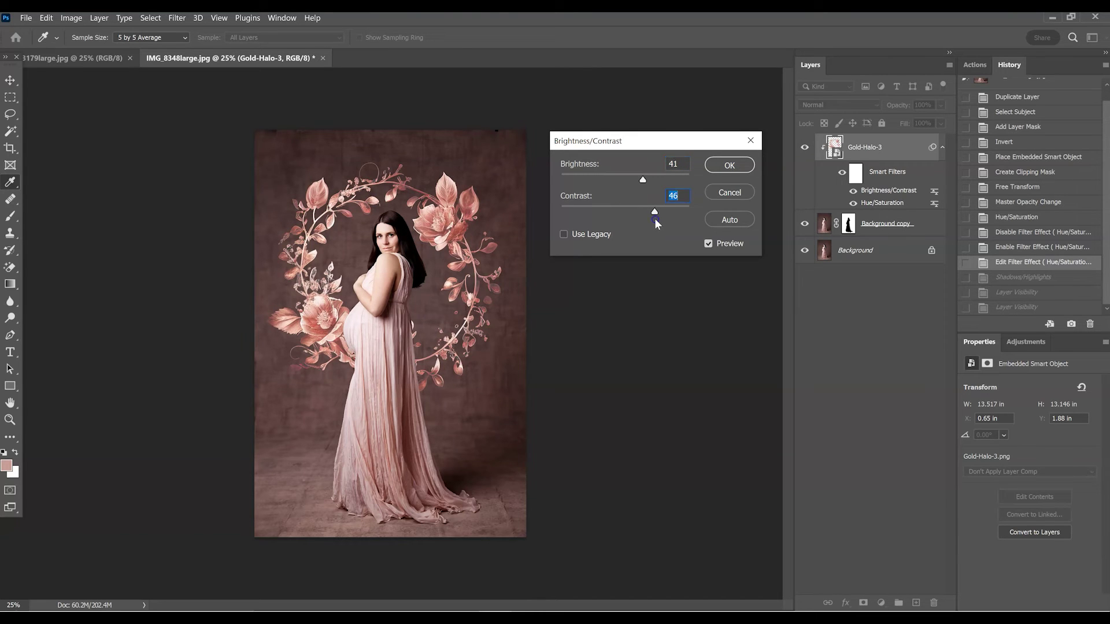
click(708, 244)
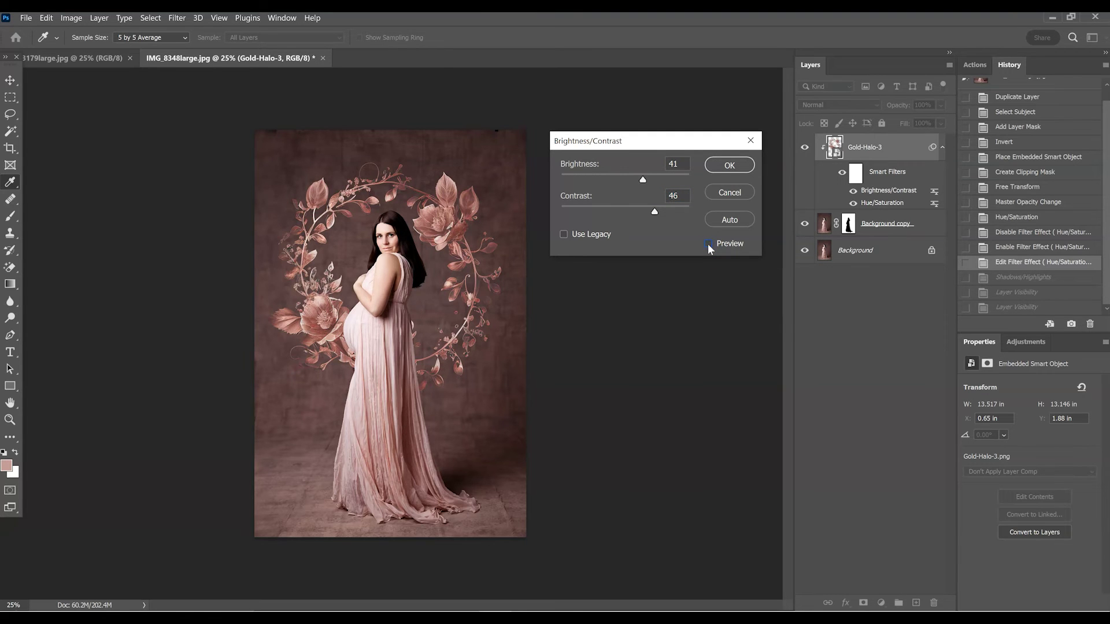
click(708, 244)
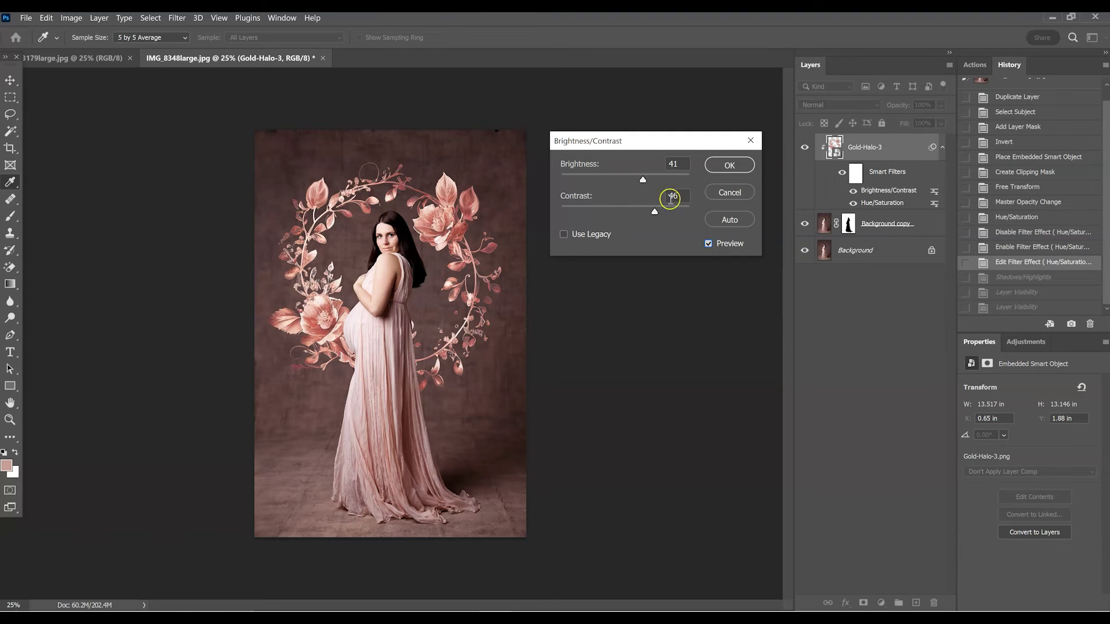
drag(639, 178, 633, 215)
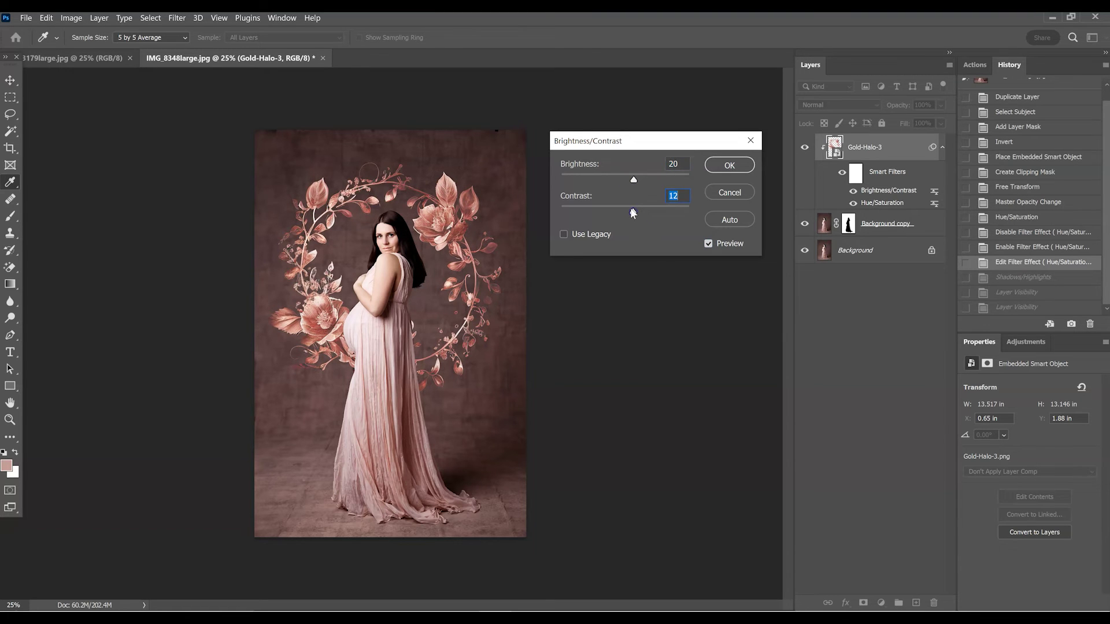
click(729, 192)
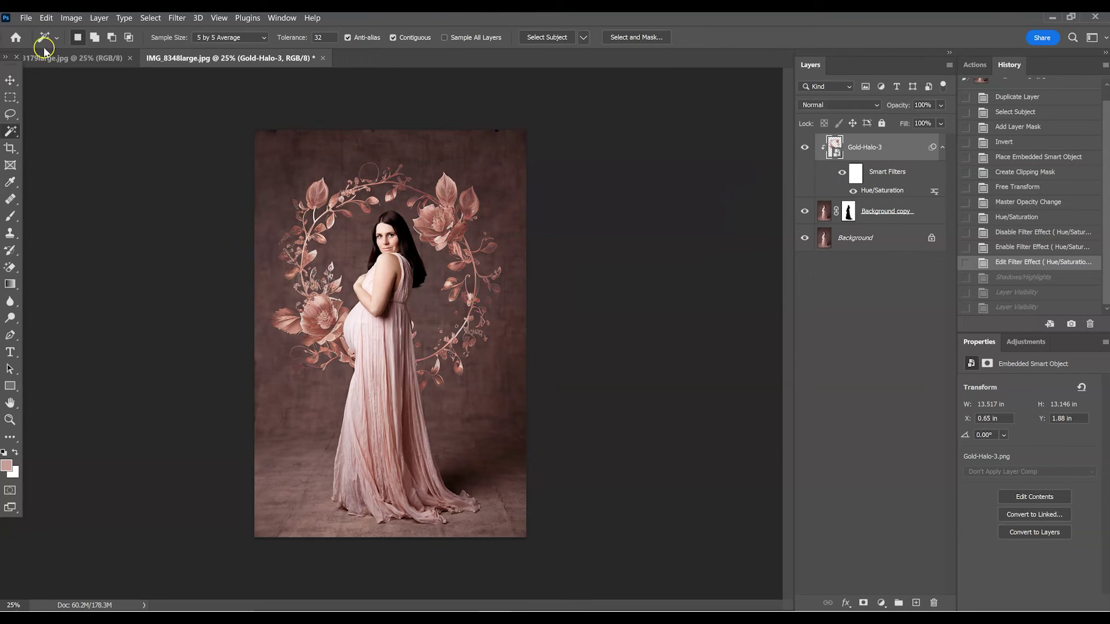
- Try a Curves adjustment on the Gold-Halo-3 layer with points at input 162/output 190 and input 70/output 82, and discard it
click(71, 18)
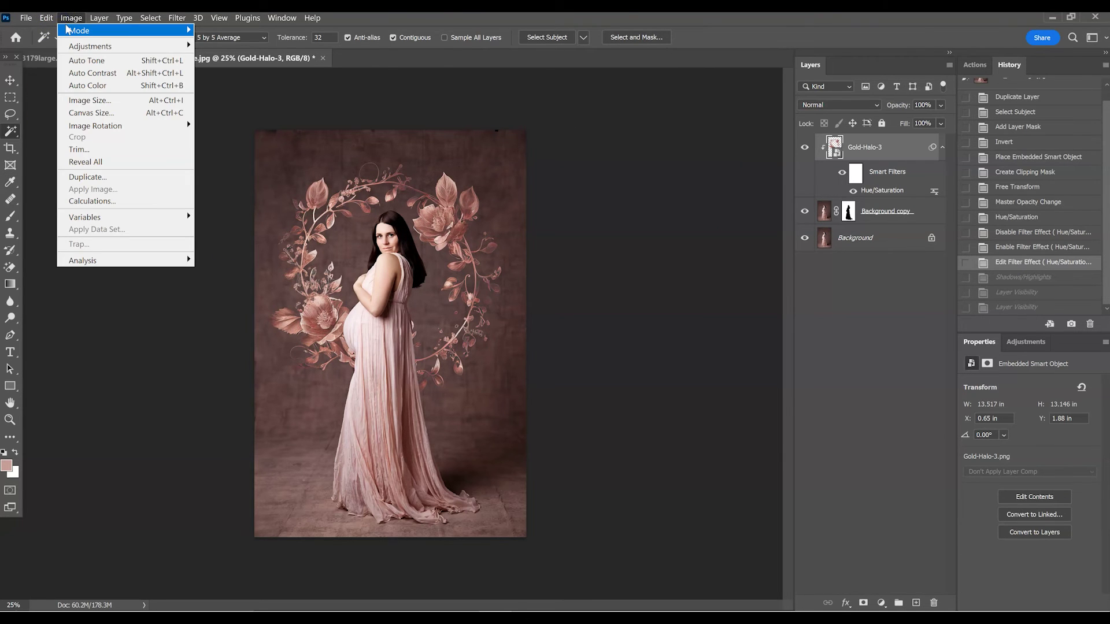
mouse_move(71, 46)
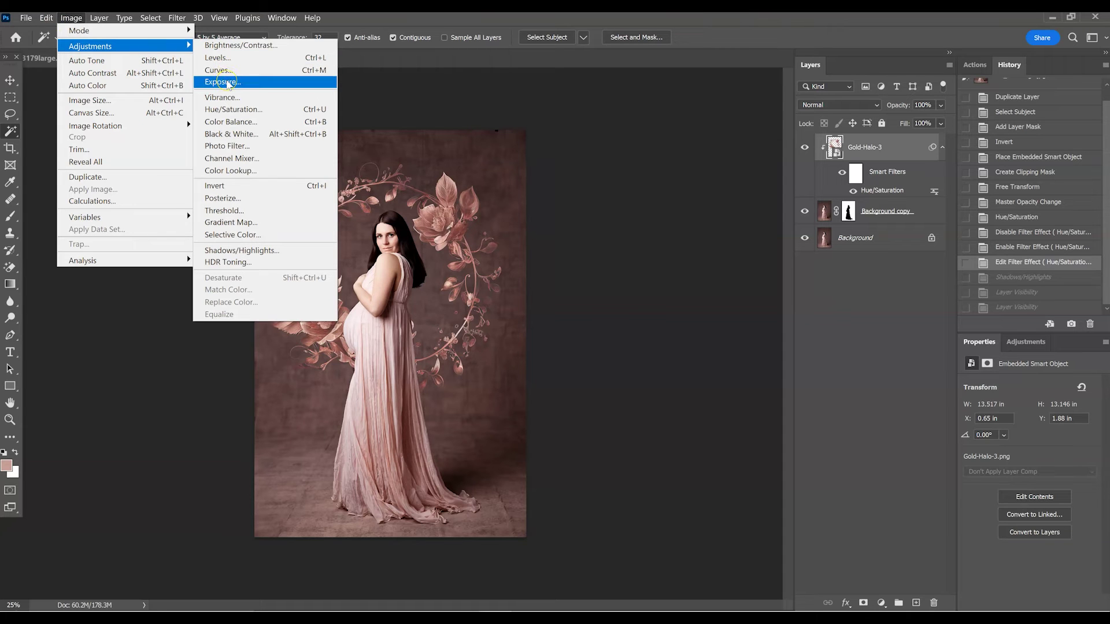
click(219, 70)
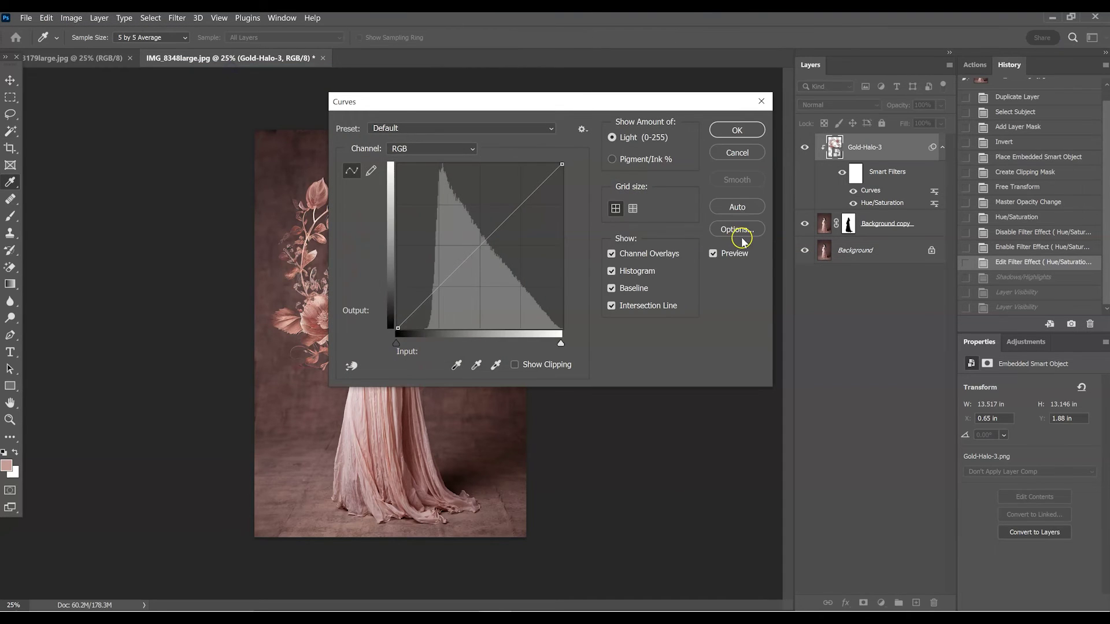
drag(574, 113, 770, 252)
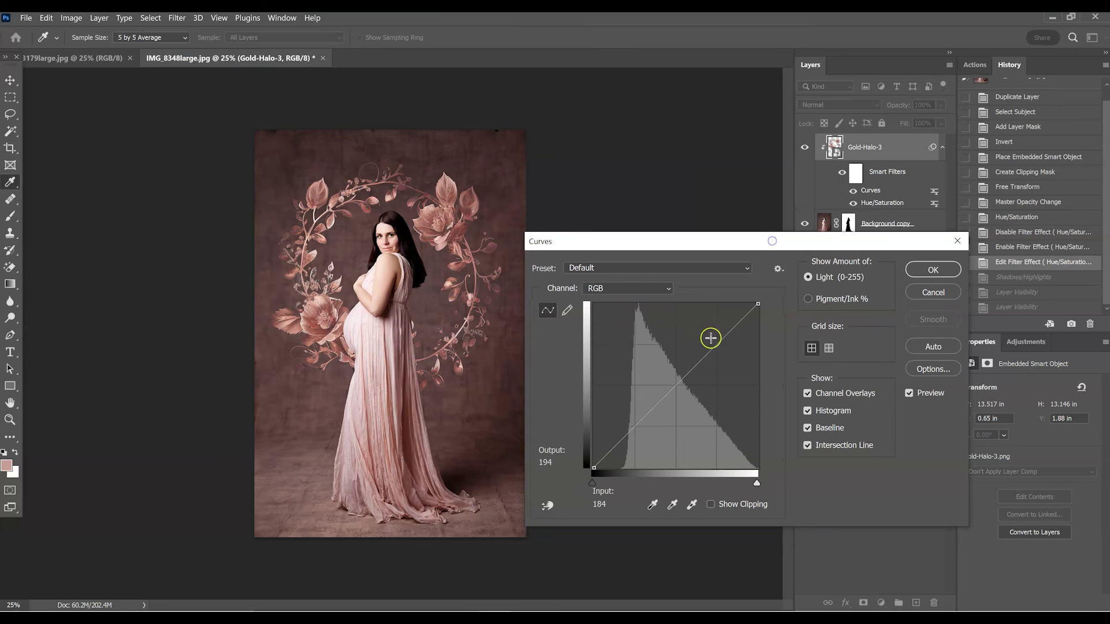
drag(701, 361, 698, 345)
click(637, 409)
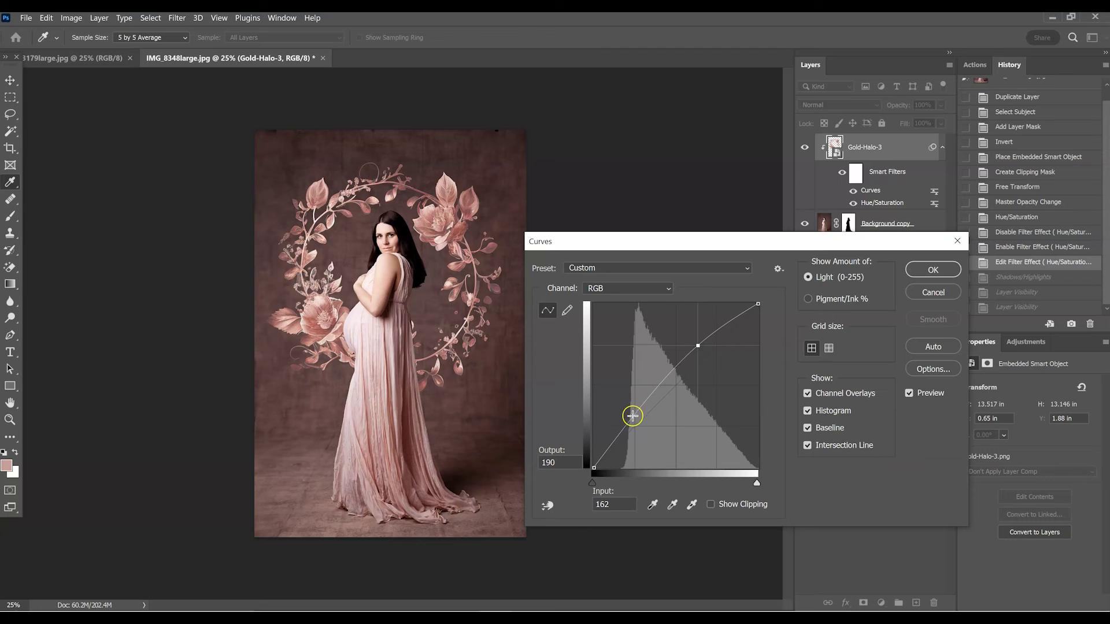
drag(631, 418, 638, 414)
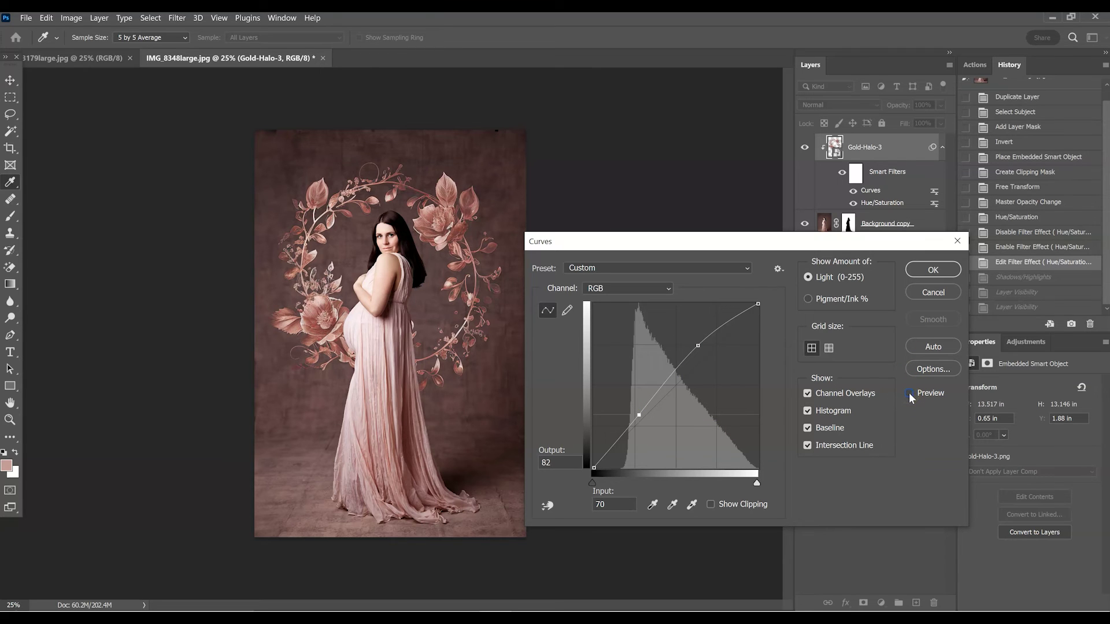
click(909, 394)
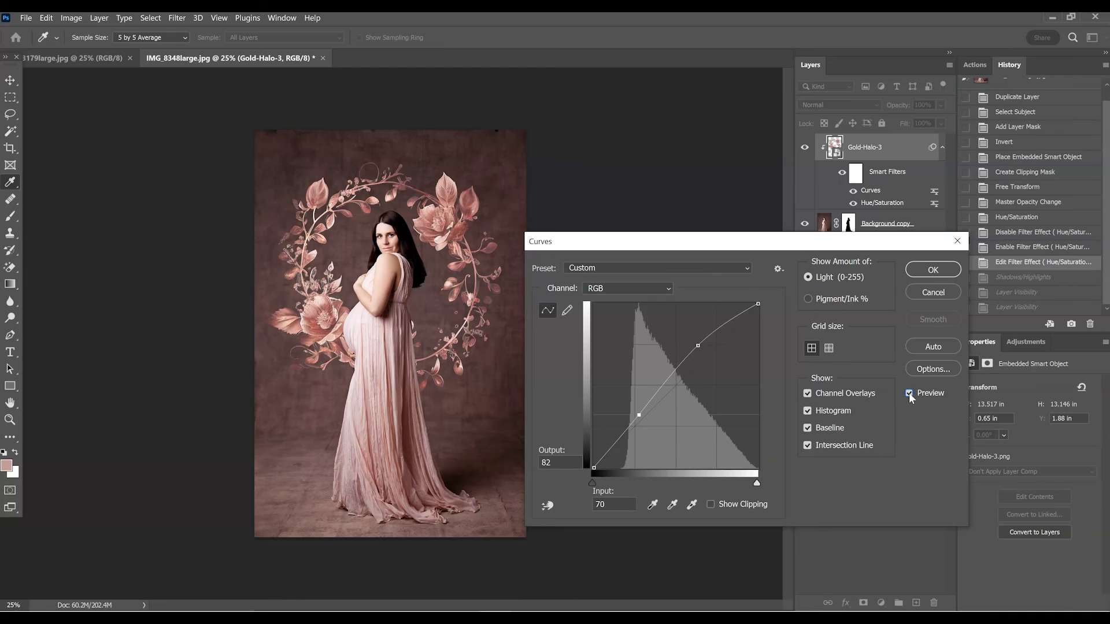
click(924, 293)
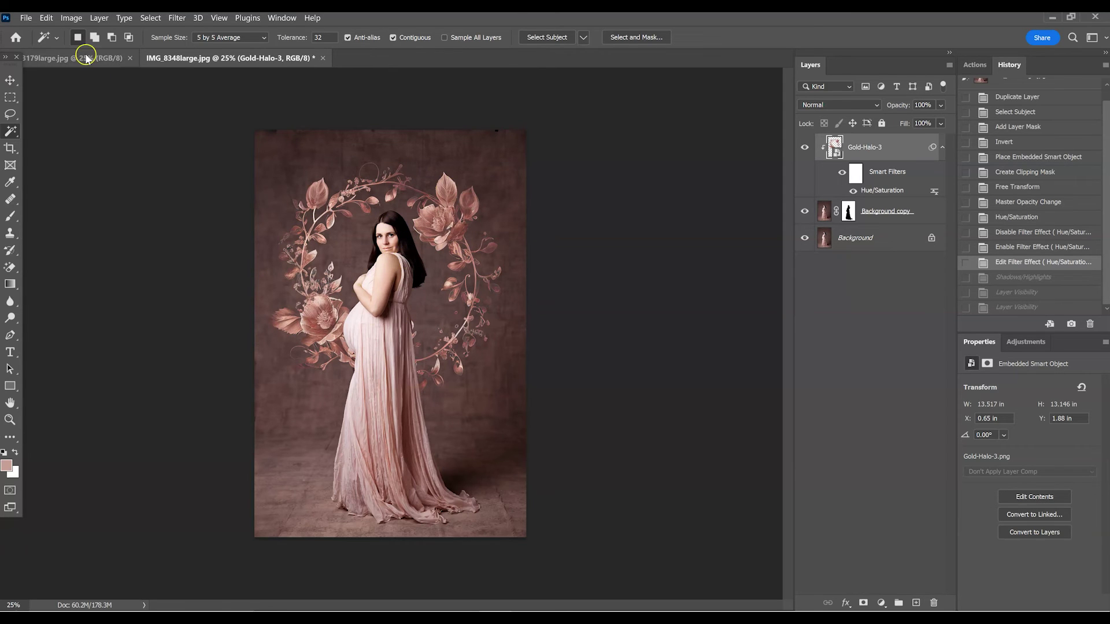
click(65, 18)
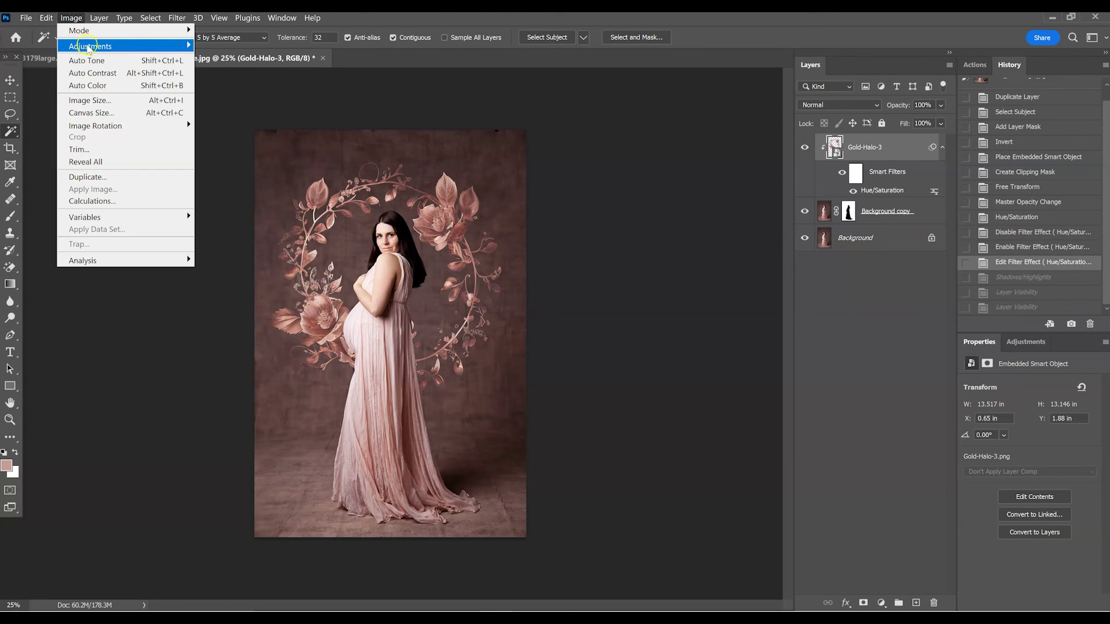
mouse_move(90, 20)
mouse_move(91, 46)
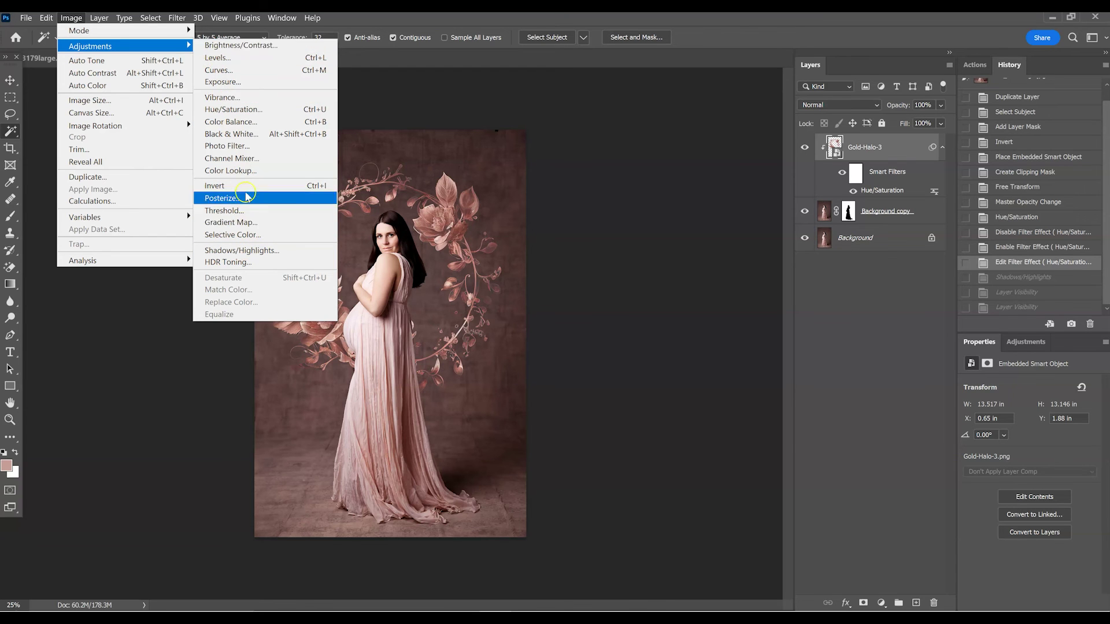
mouse_move(247, 18)
click(154, 225)
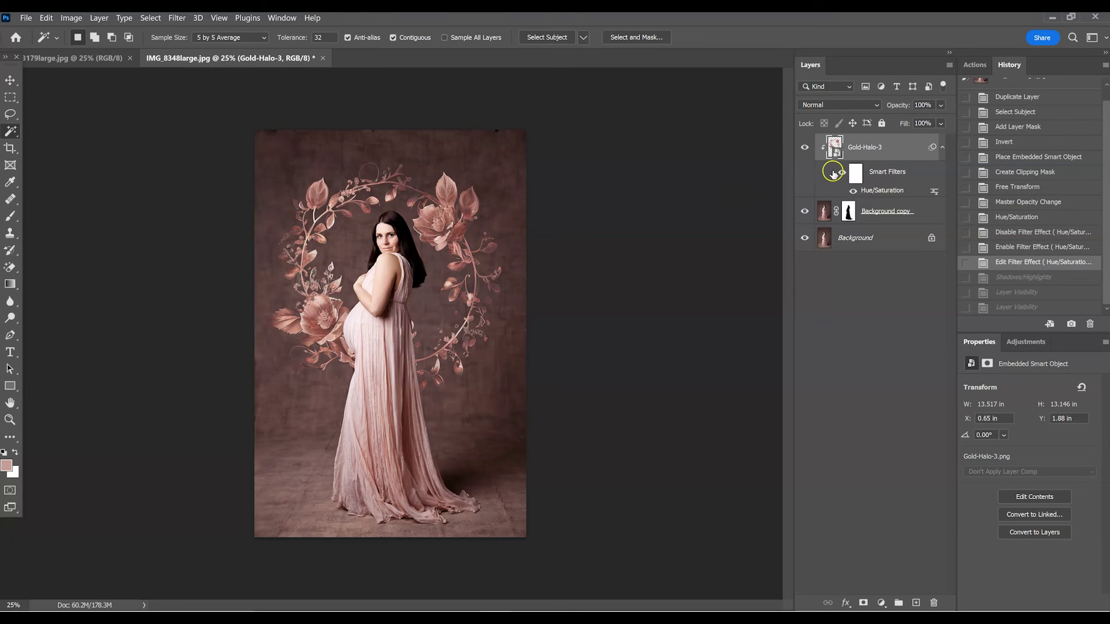
- Compare the portrait with the Gold-Halo-3 layer hidden and shown, and with its Hue/Saturation smart filter off and on
click(802, 148)
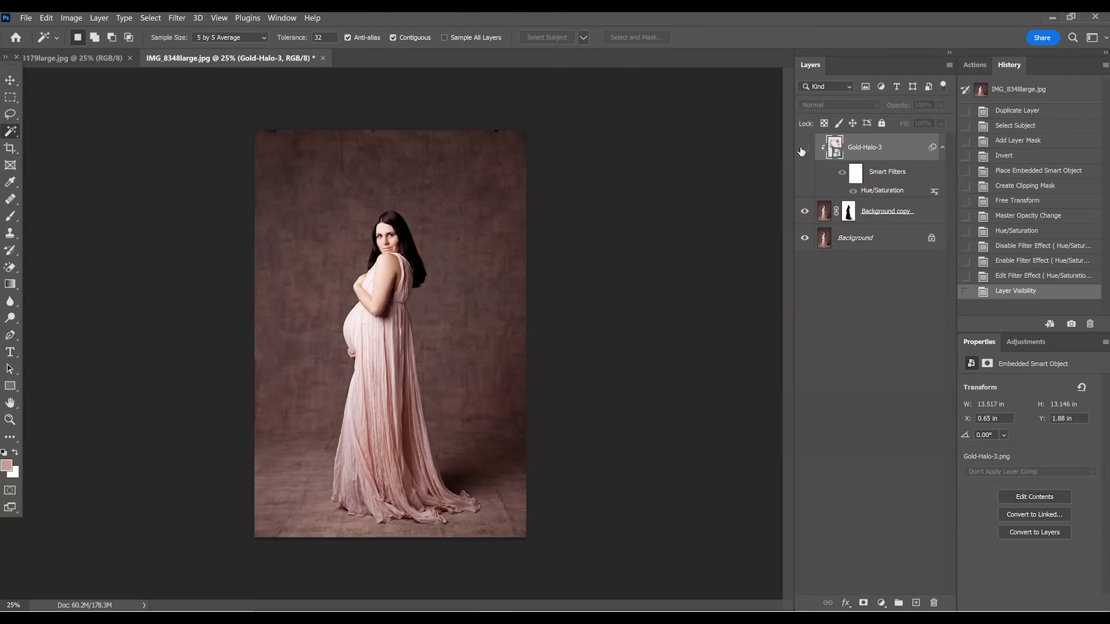
click(803, 149)
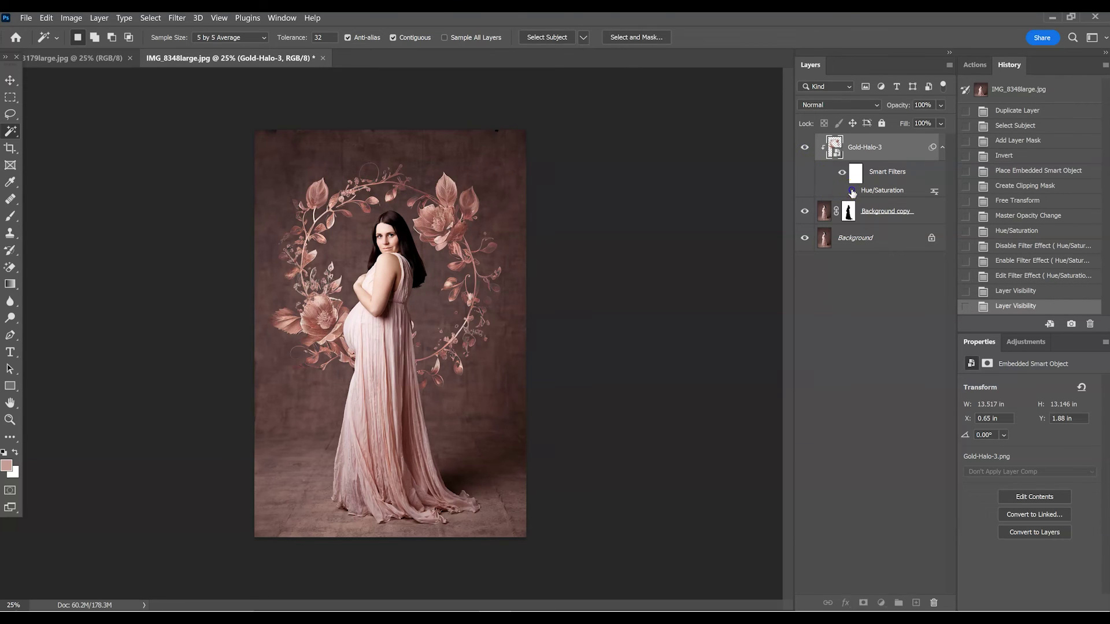
click(850, 189)
click(842, 173)
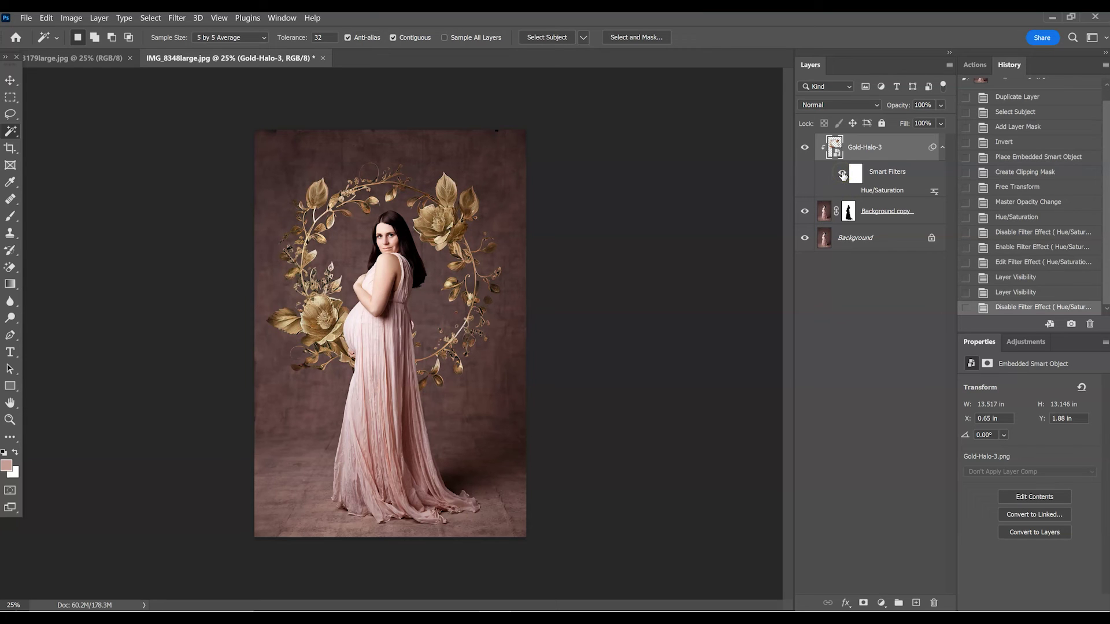
click(848, 194)
click(854, 192)
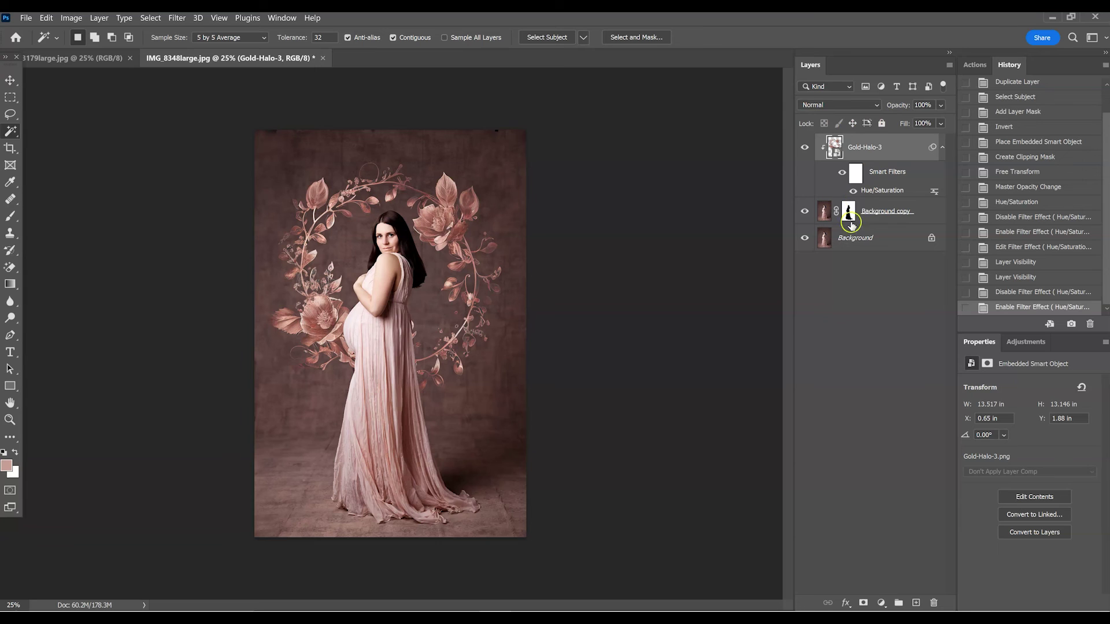
- Add an Exposure adjustment layer above the Gold-Halo-3 layer, try an exposure of +0.07, and reset the adjustment
click(880, 602)
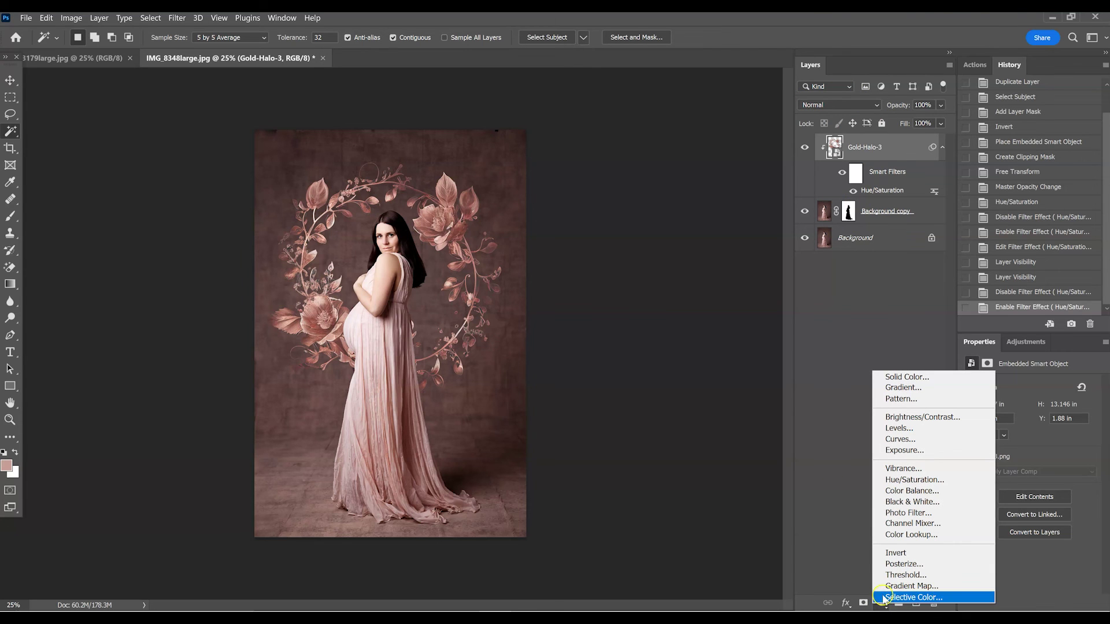
click(923, 453)
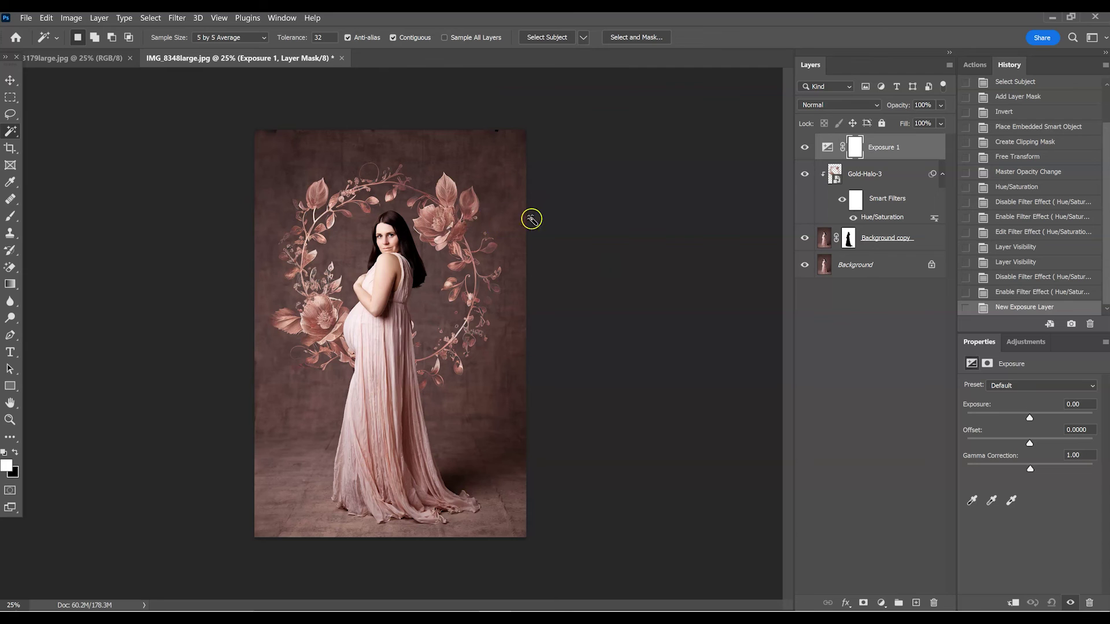
drag(1028, 423, 1031, 429)
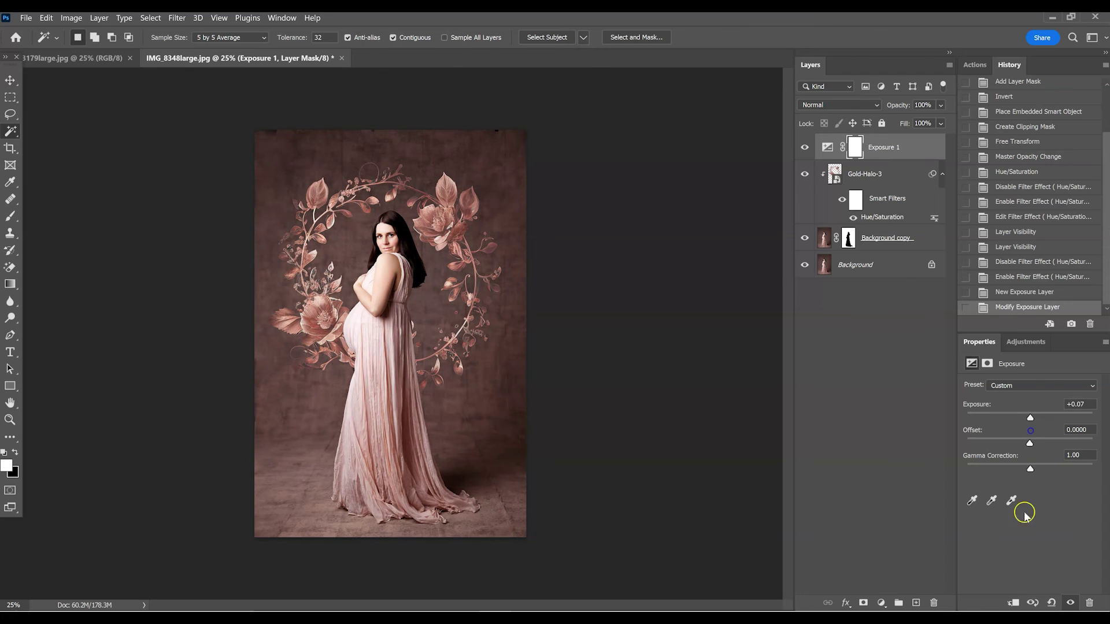
click(1053, 604)
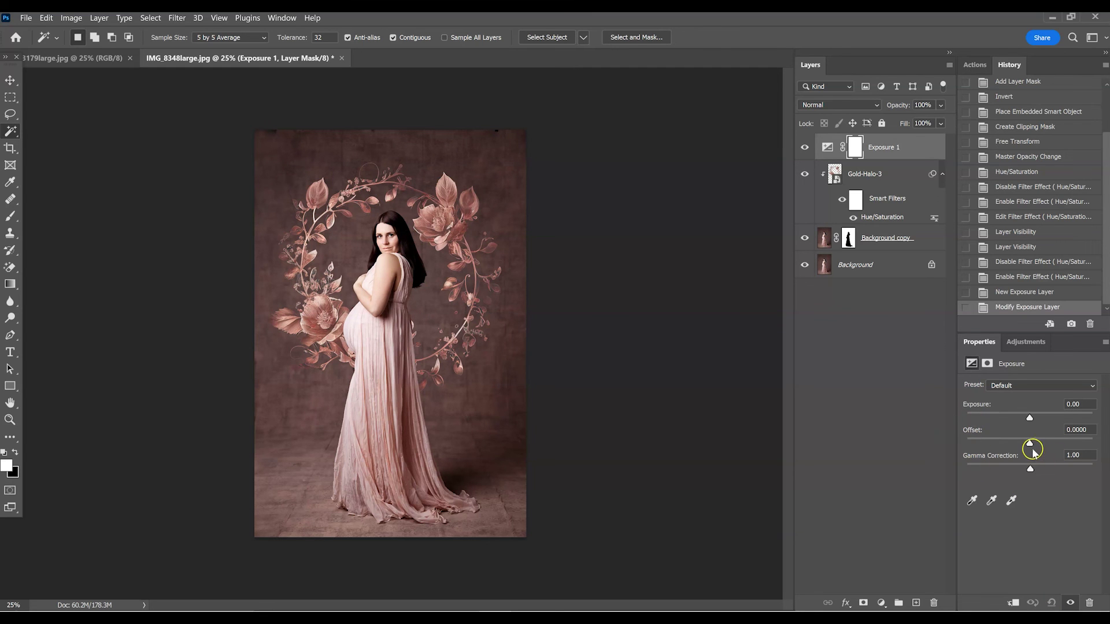
- Set the Exposure layer's offset to +0.0104 and compare the portrait with the layer hidden and shown
drag(1029, 443, 1032, 449)
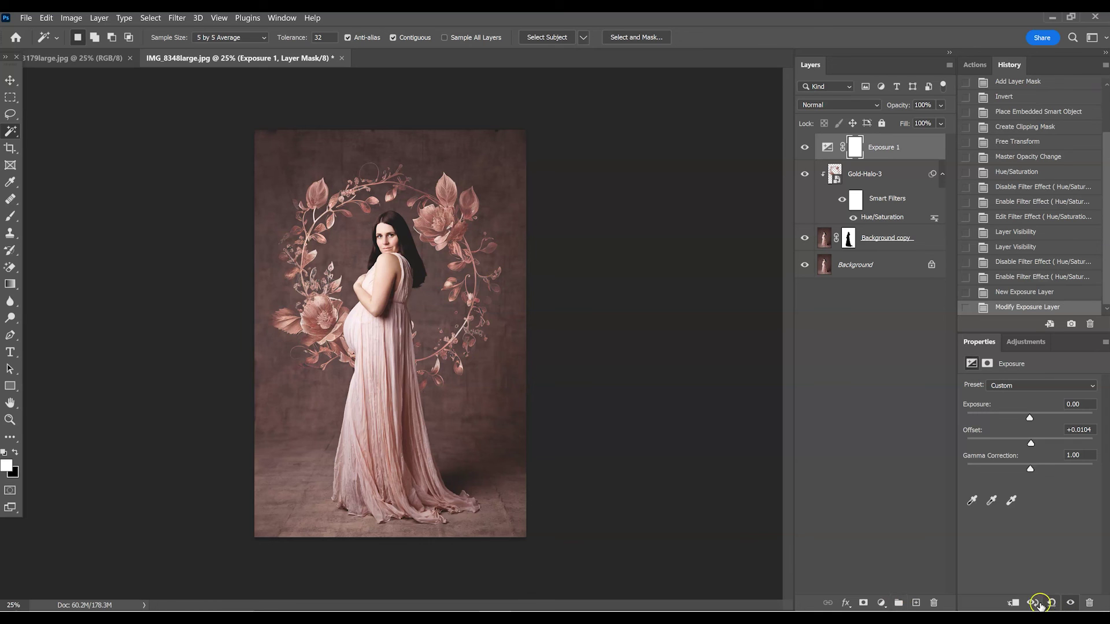
click(804, 148)
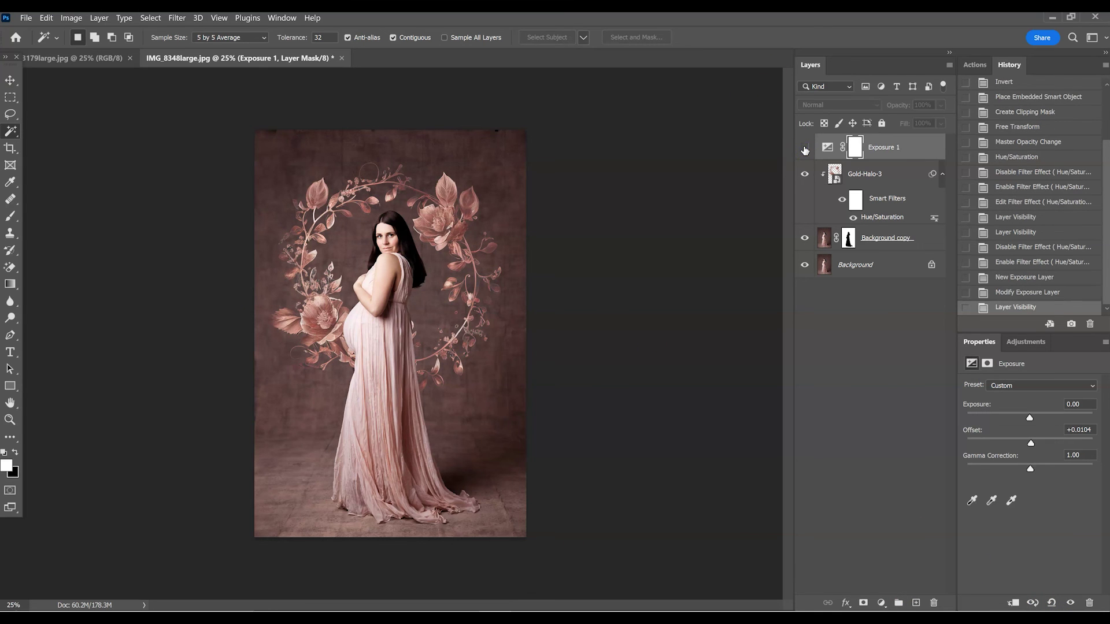
click(805, 150)
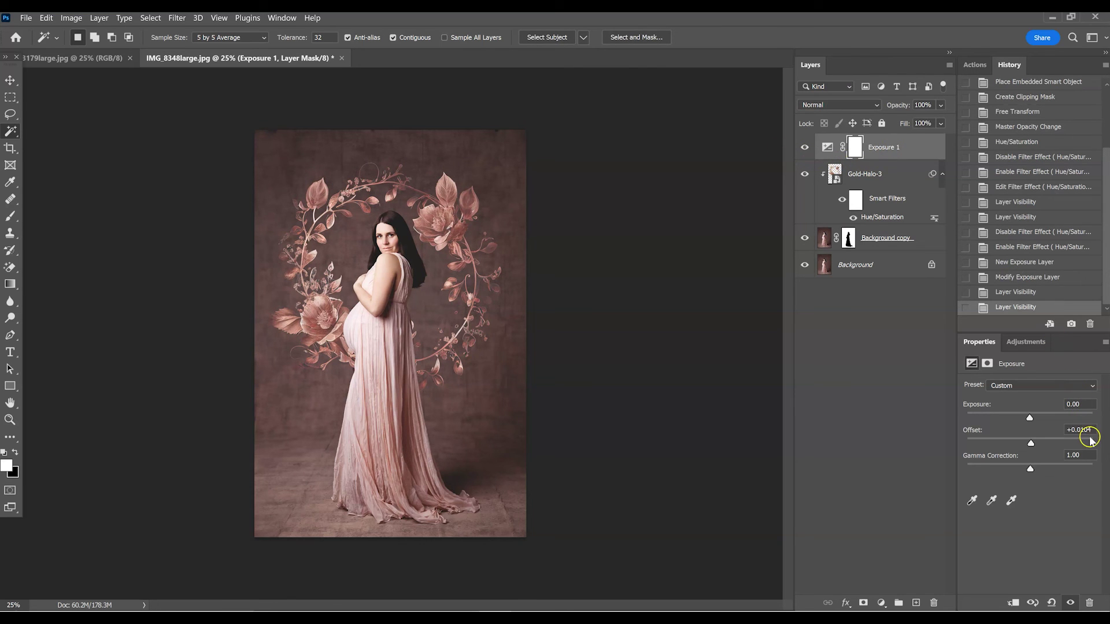
- Set the Exposure layer's offset to +0.0050 and compare the portrait with the layer hidden and shown
drag(1092, 429, 1086, 429)
text(50)
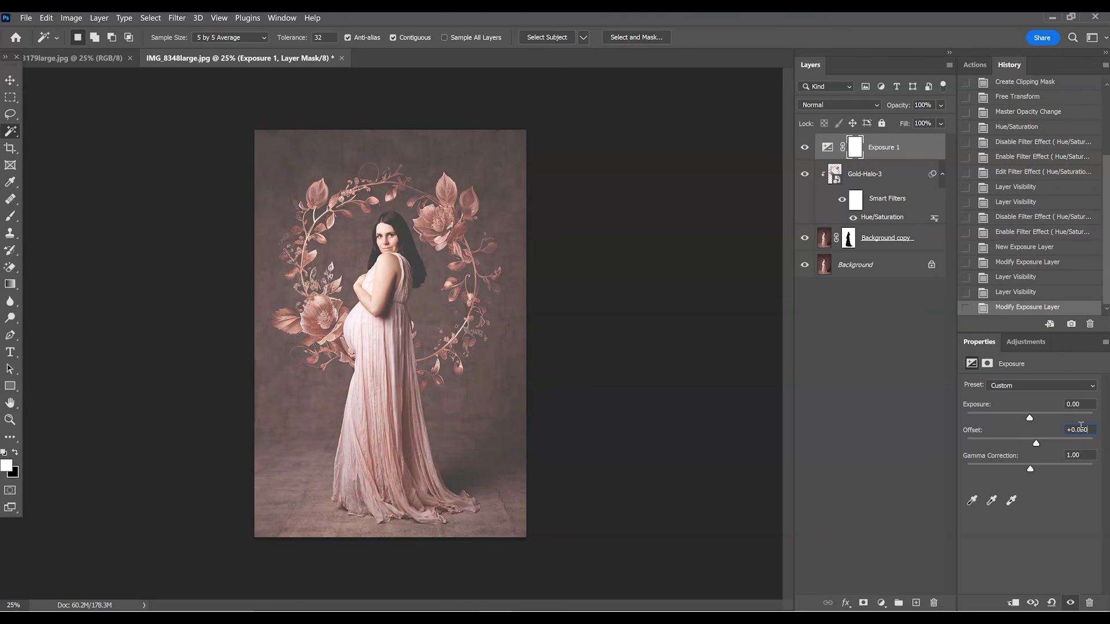
click(1105, 446)
text(0)
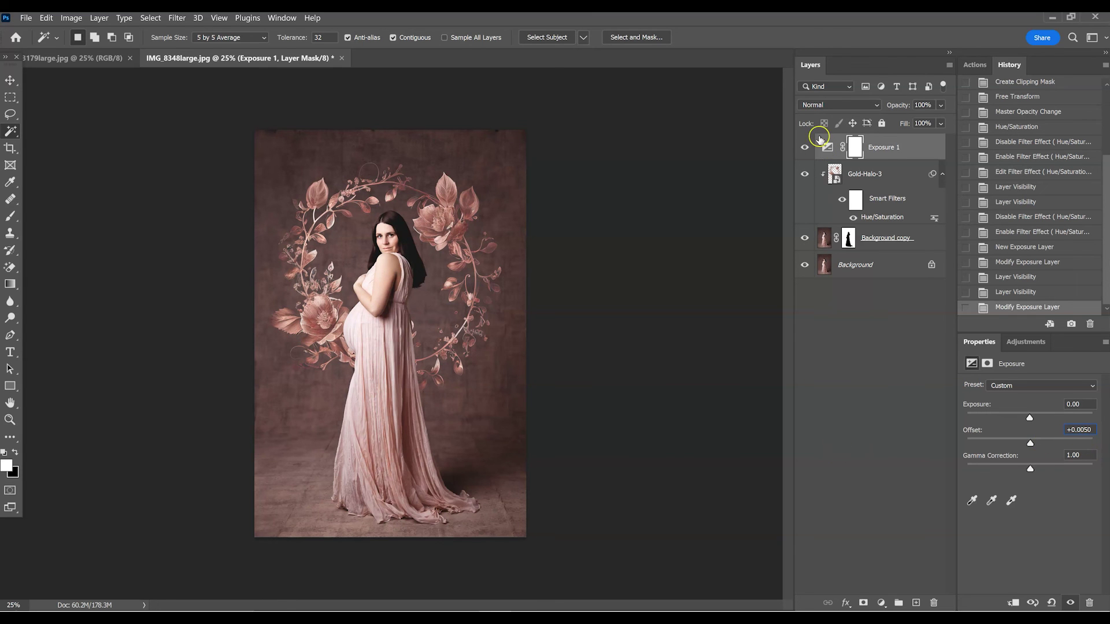
click(804, 150)
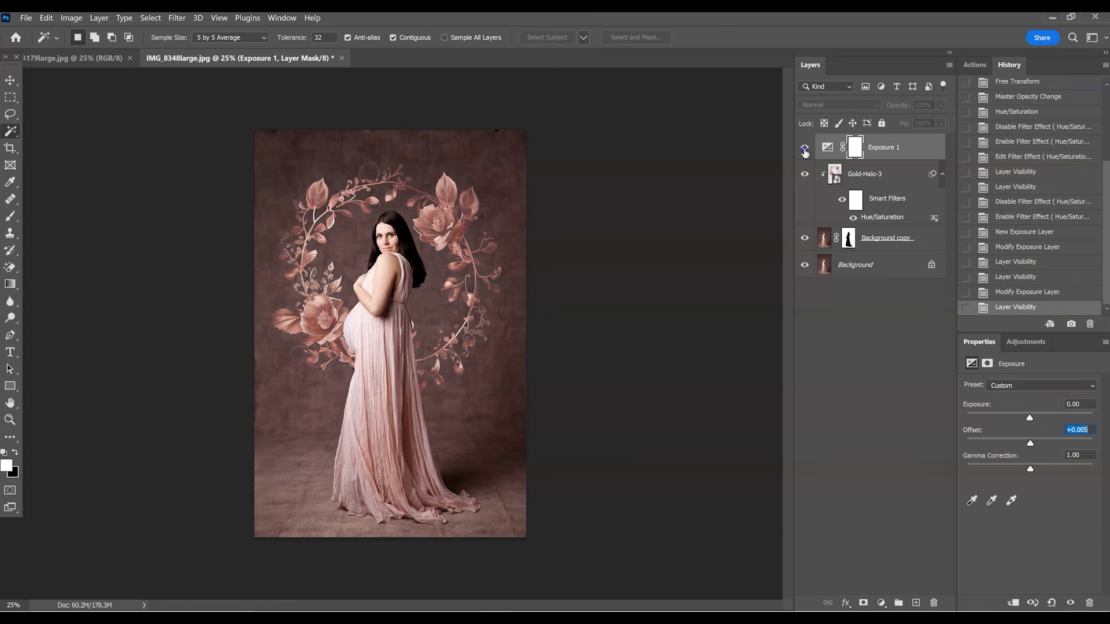
click(804, 149)
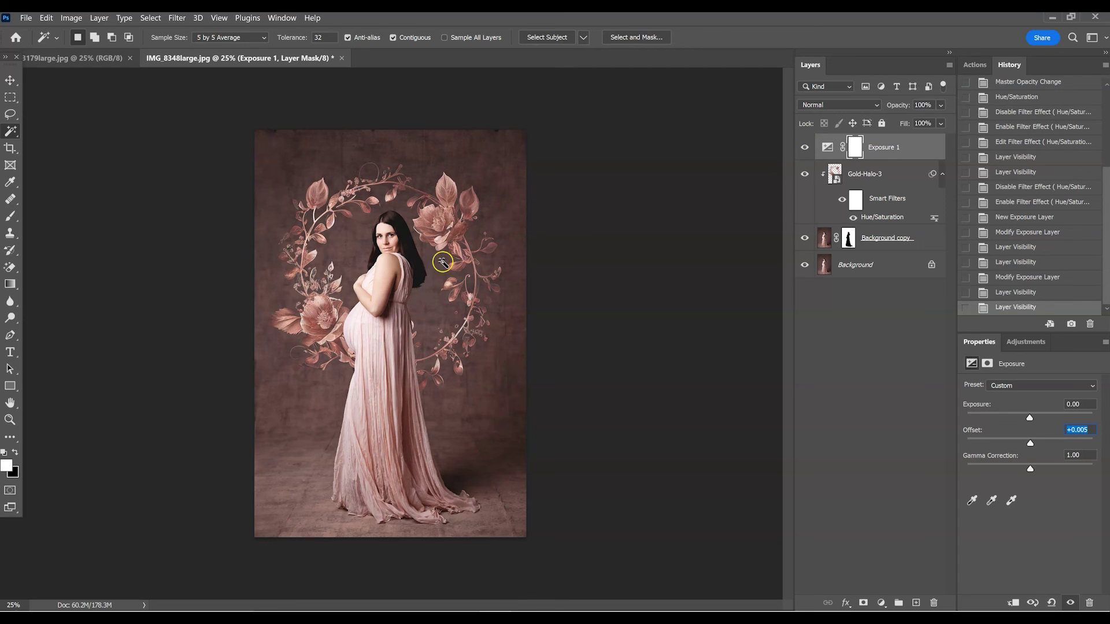